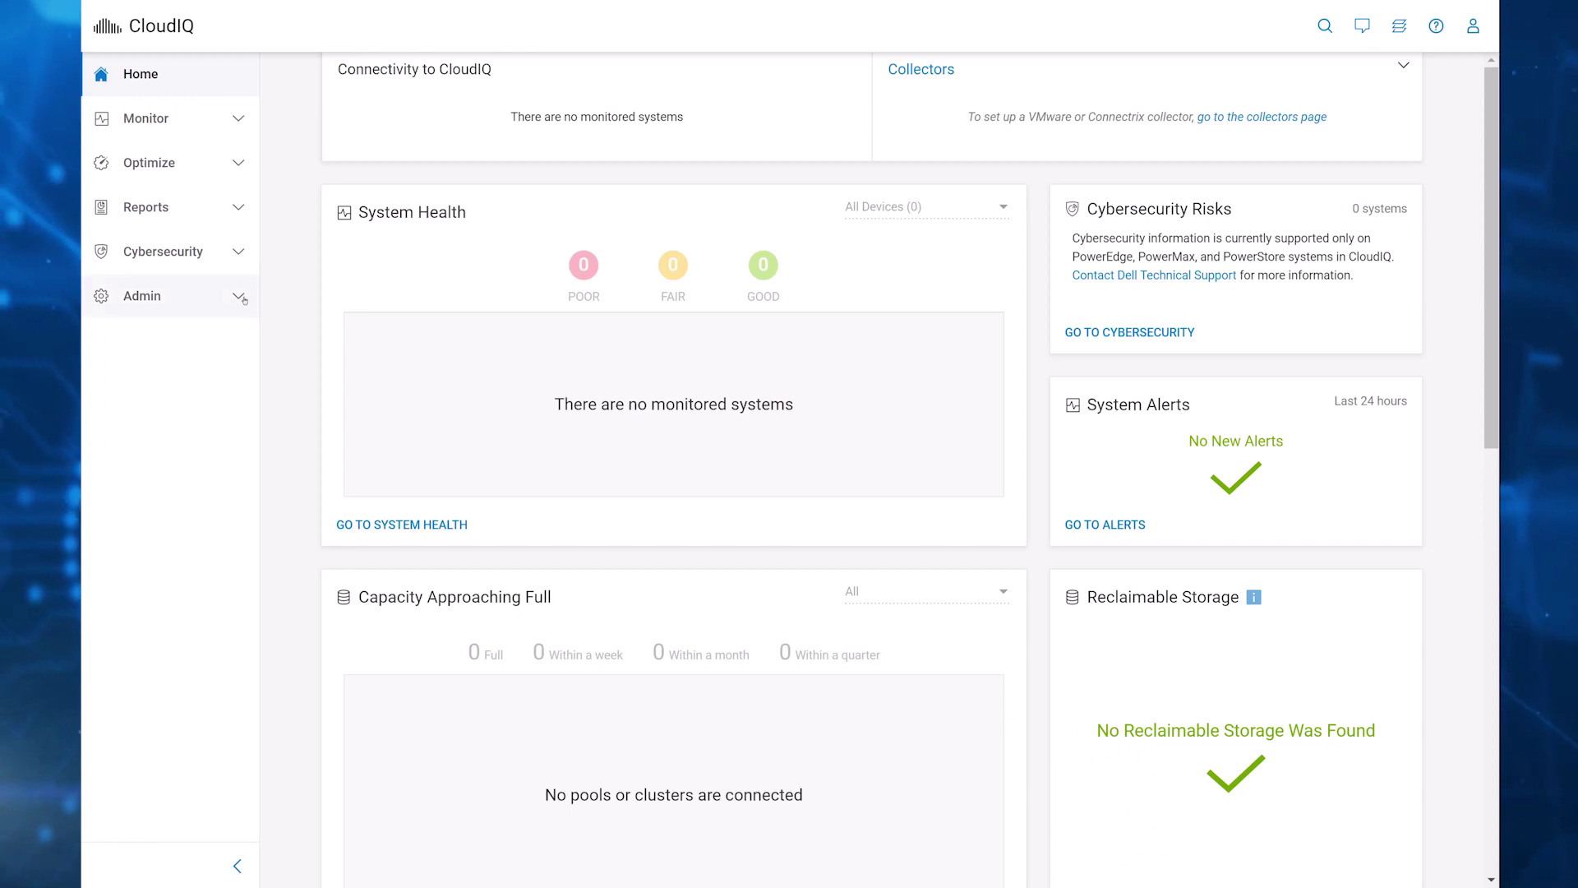
Show Identity Management's Single Sign-On settings, listing IdP SSODemoTest for domain SSODemo.link.
{"action": "left_click", "coordinate": [245, 298]}
{"action": "left_click", "coordinate": [215, 333]}
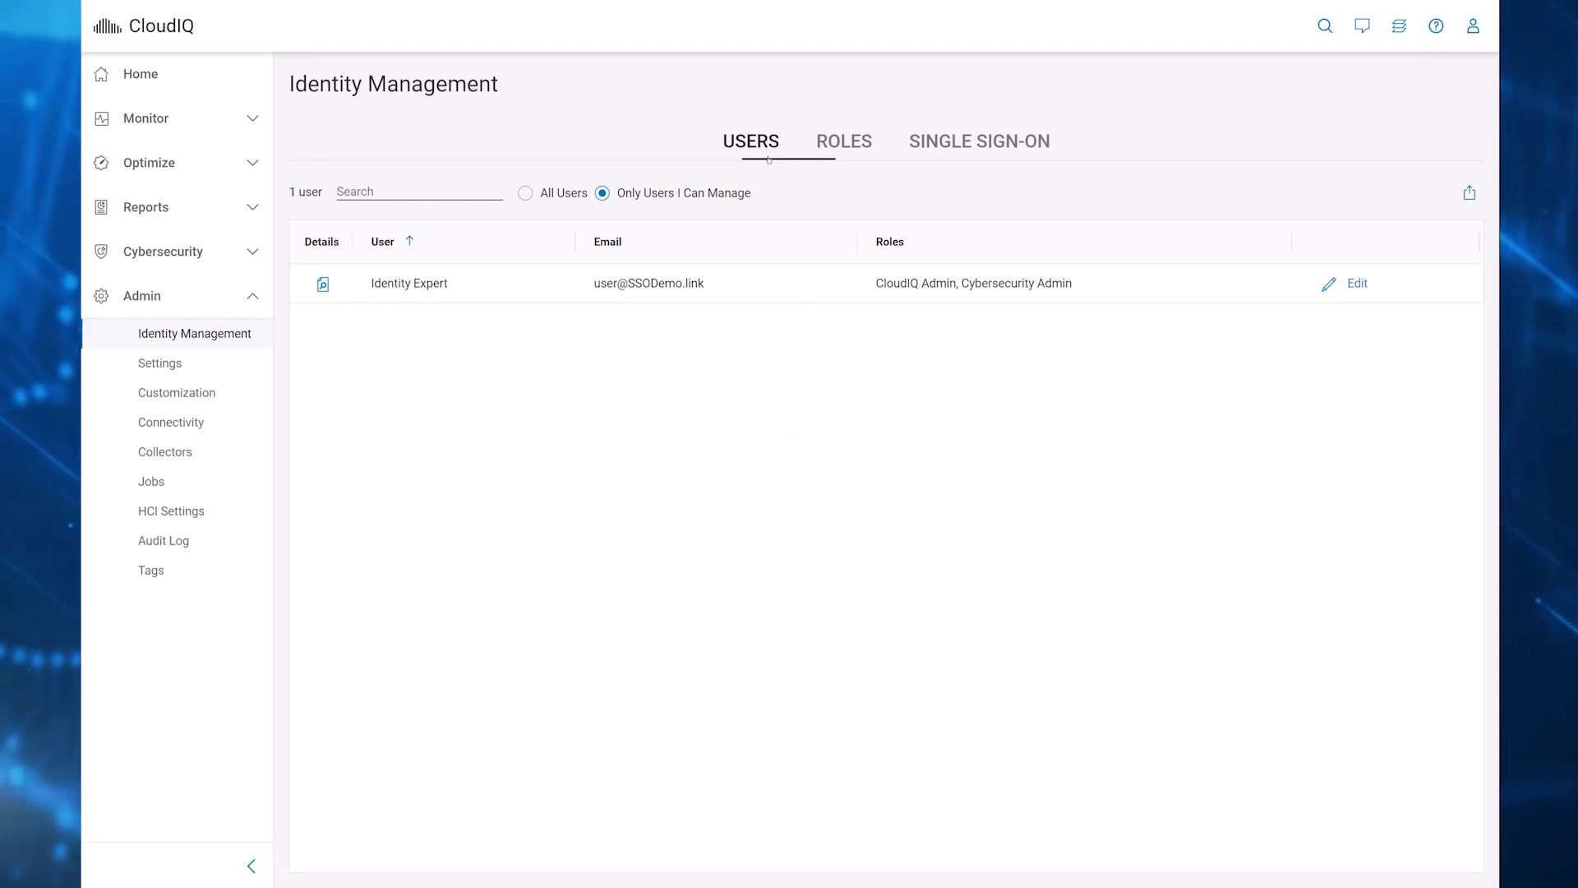
{"action": "left_click", "coordinate": [929, 145]}
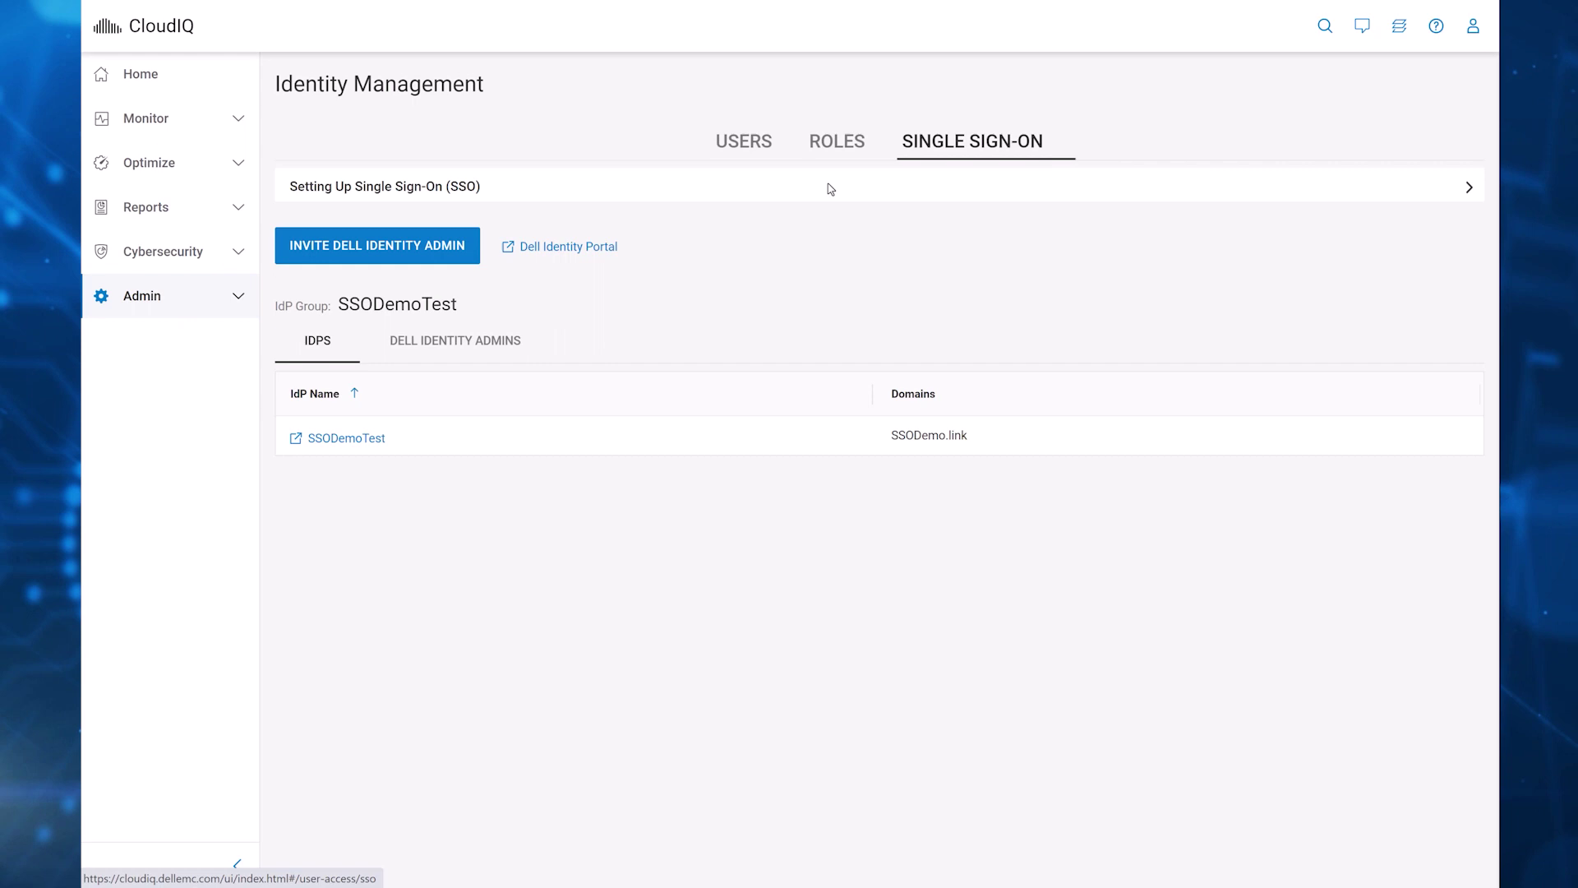
Invite a Dell Identity admin, entering their first name, last name and SSODemo.link e-mail address.
{"action": "left_click", "coordinate": [453, 243]}
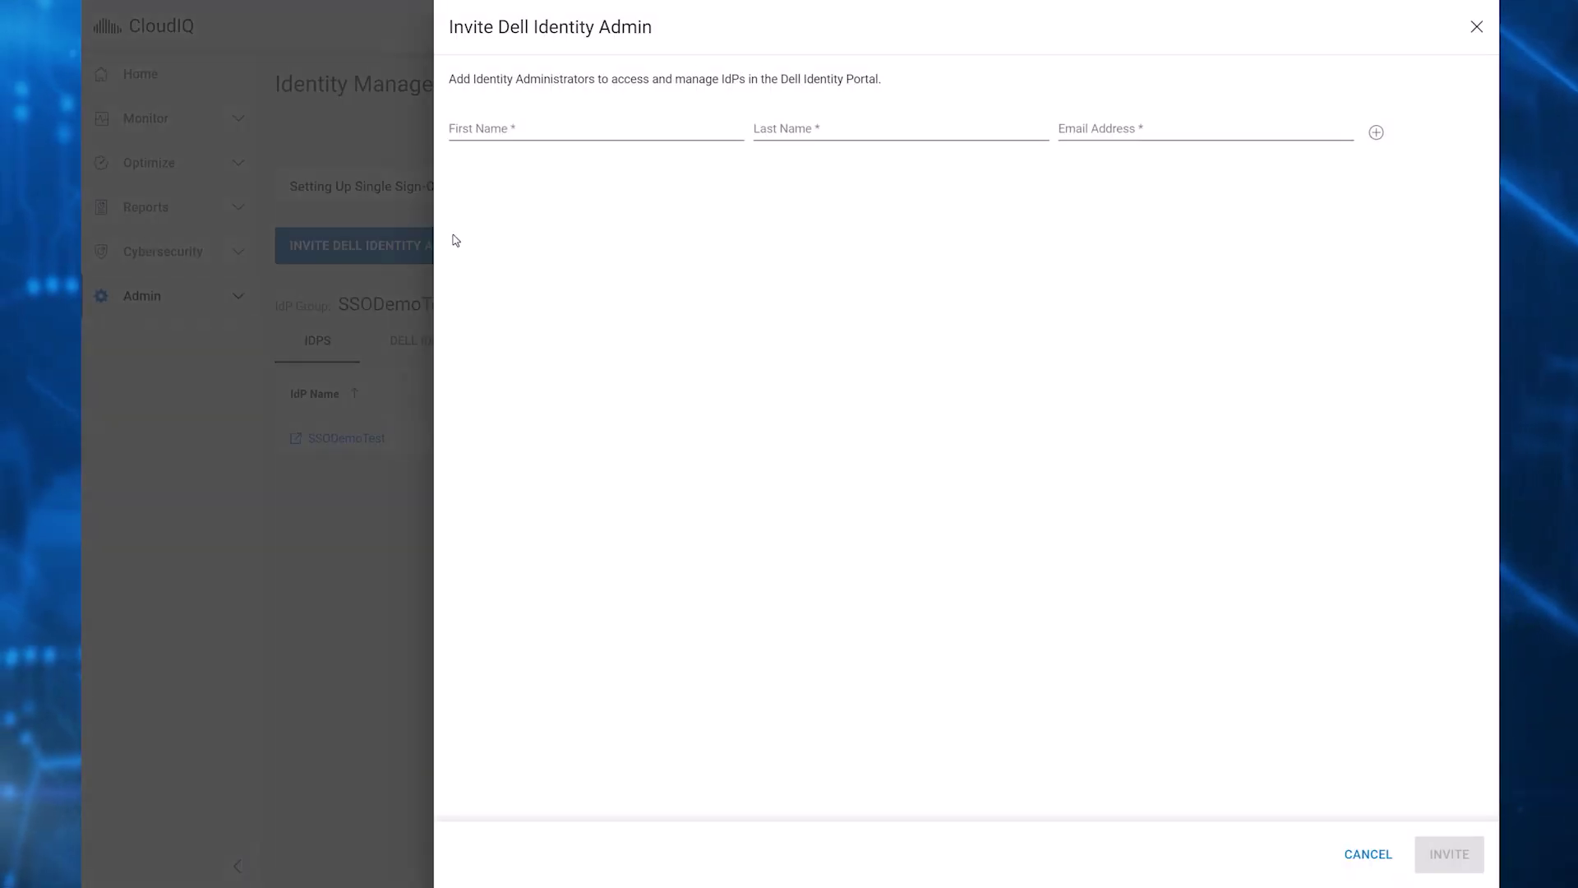
{"action": "left_click", "coordinate": [521, 133]}
{"action": "type", "text": "Id"}
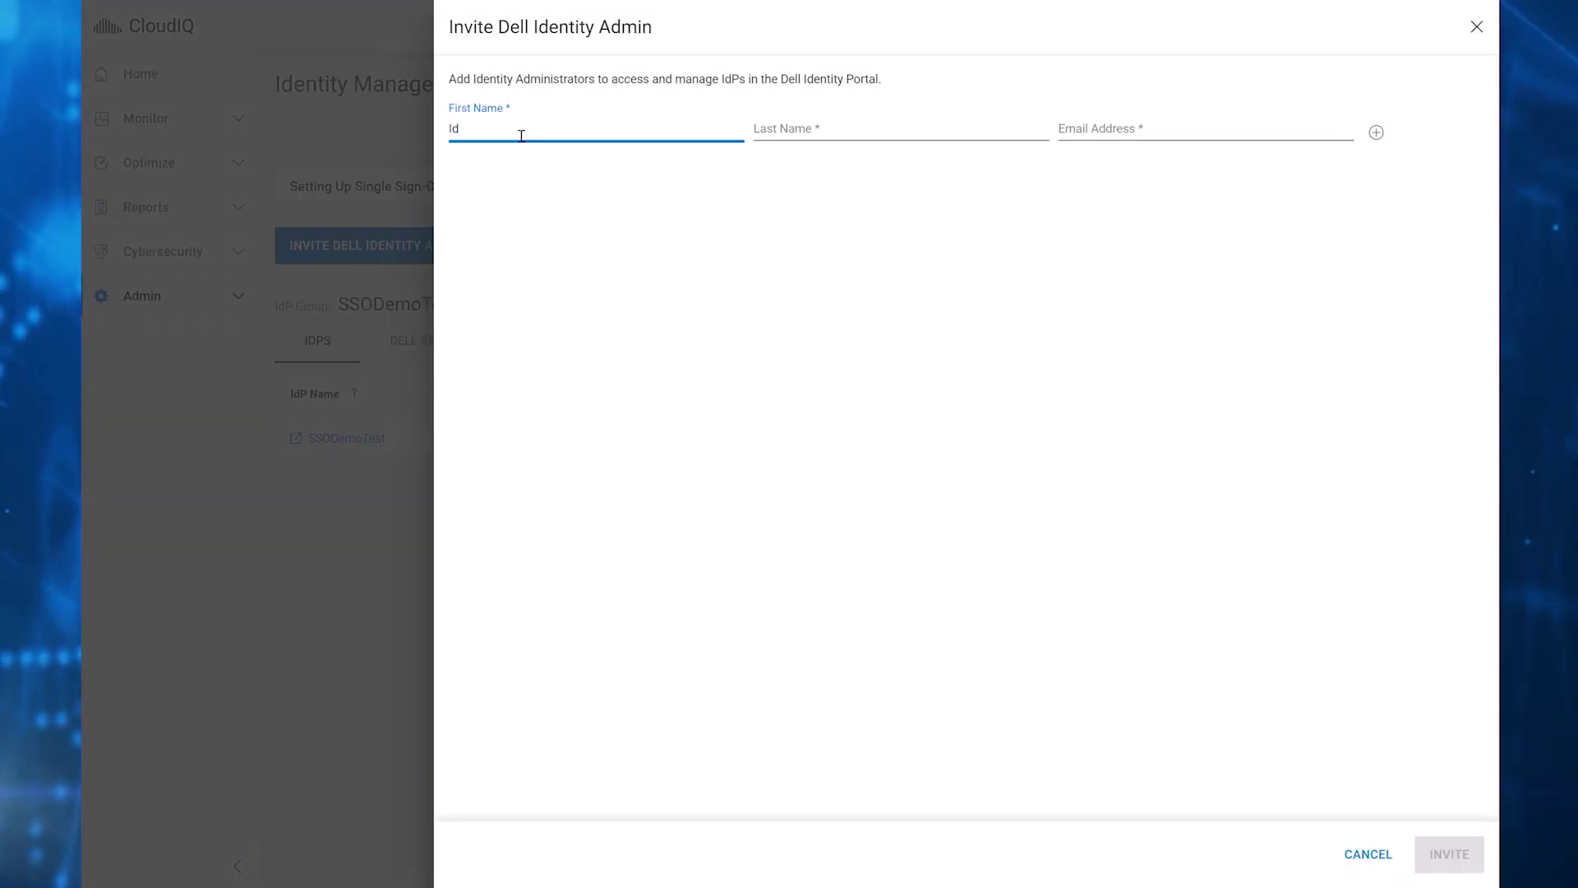
{"action": "type", "text": "entity"}
{"action": "key", "text": "Tab"}
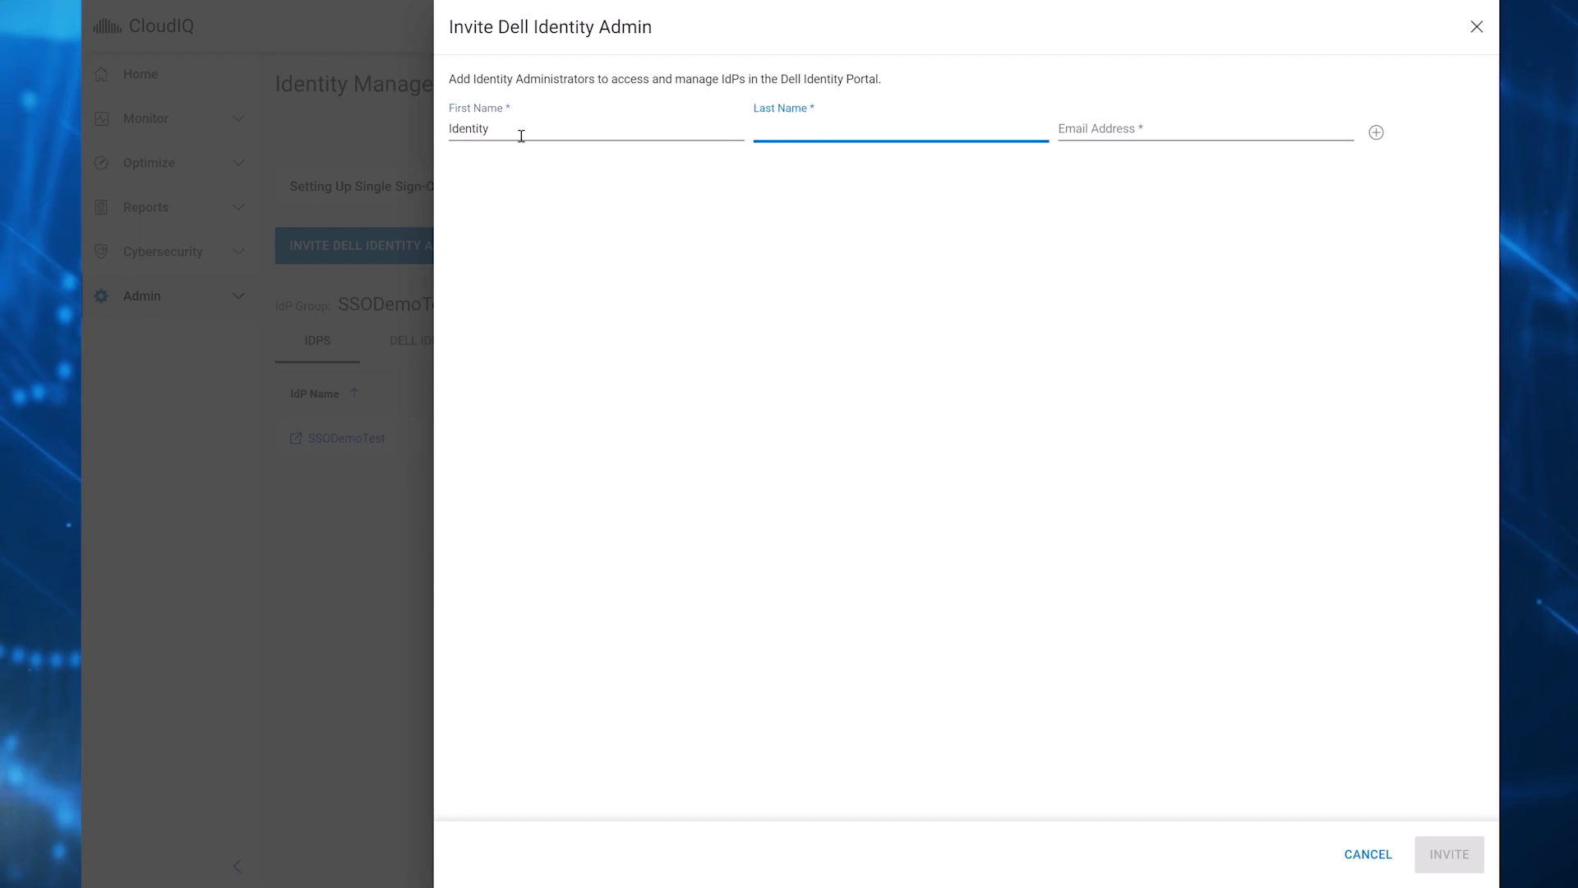
{"action": "type", "text": "Expert"}
{"action": "key", "text": "Tab"}
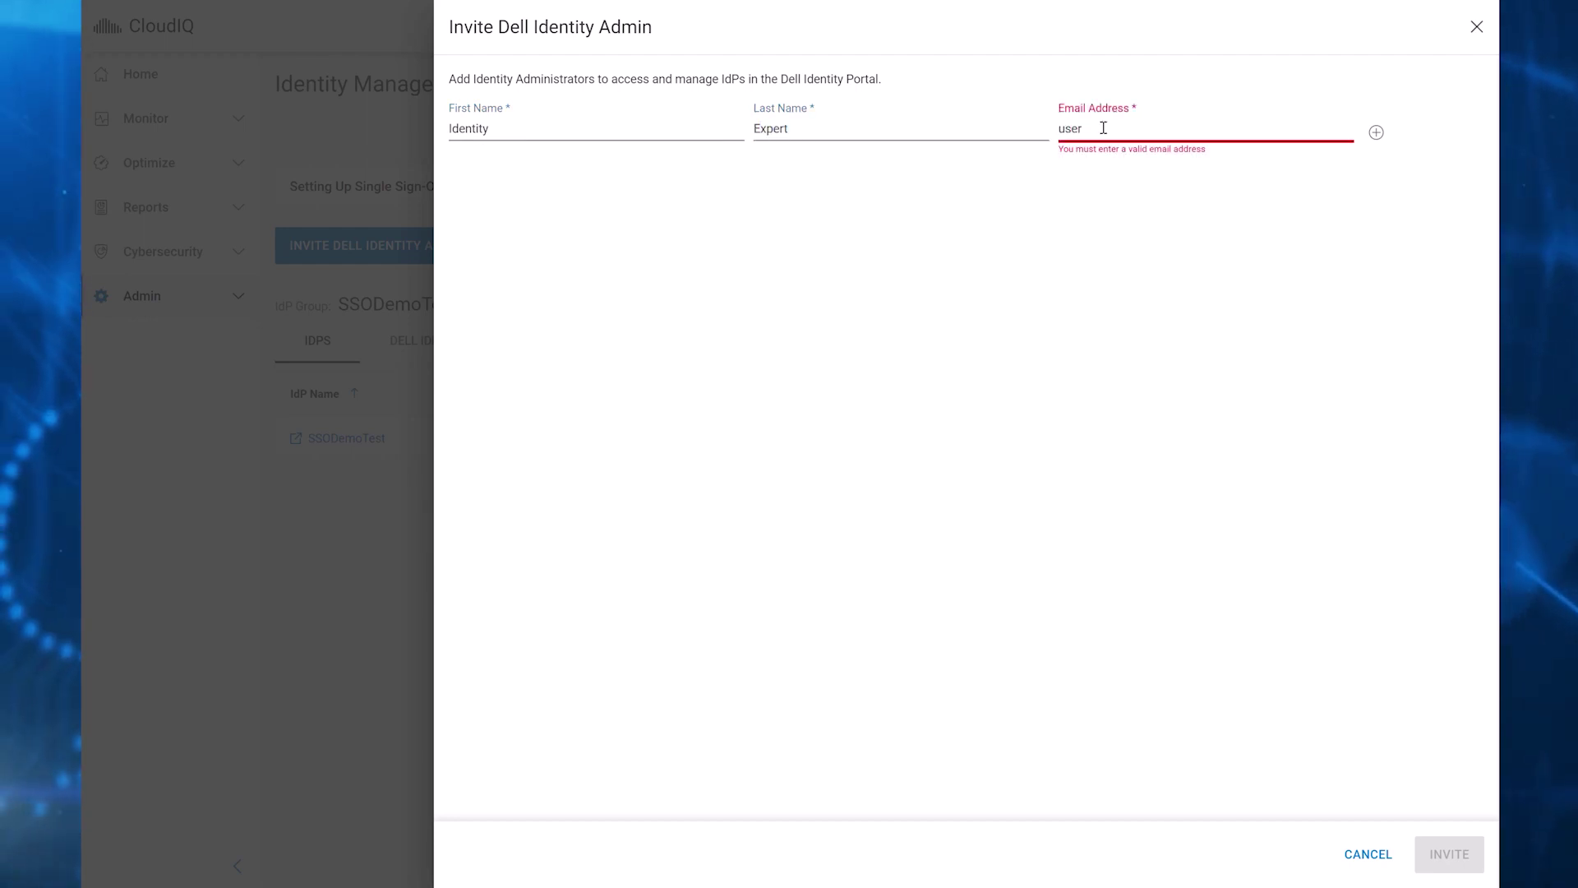
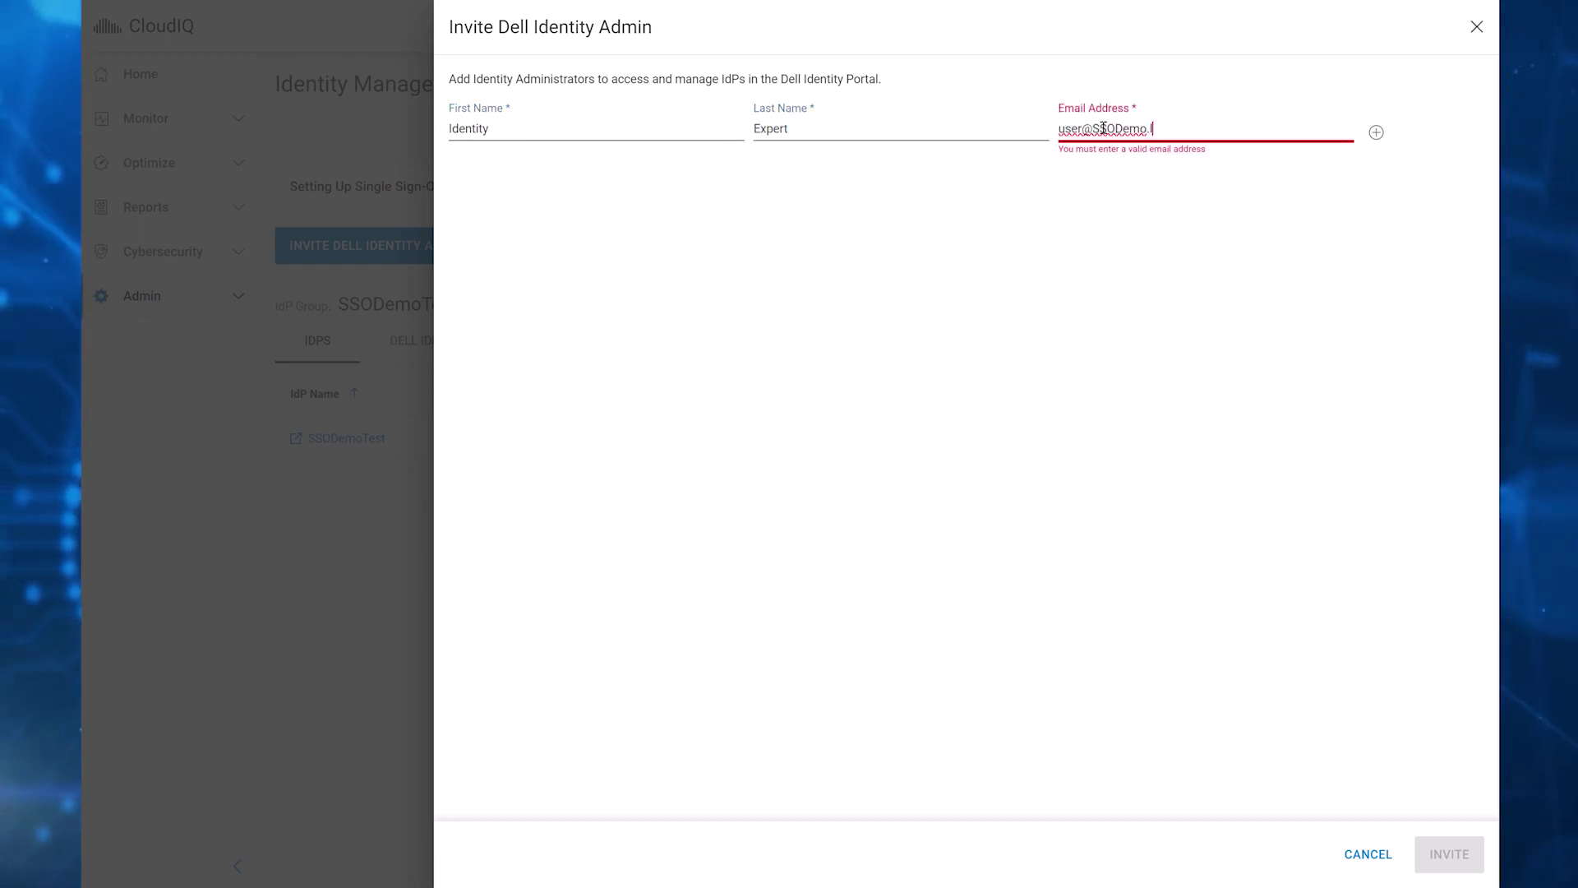
{"action": "left_click", "coordinate": [1244, 222]}
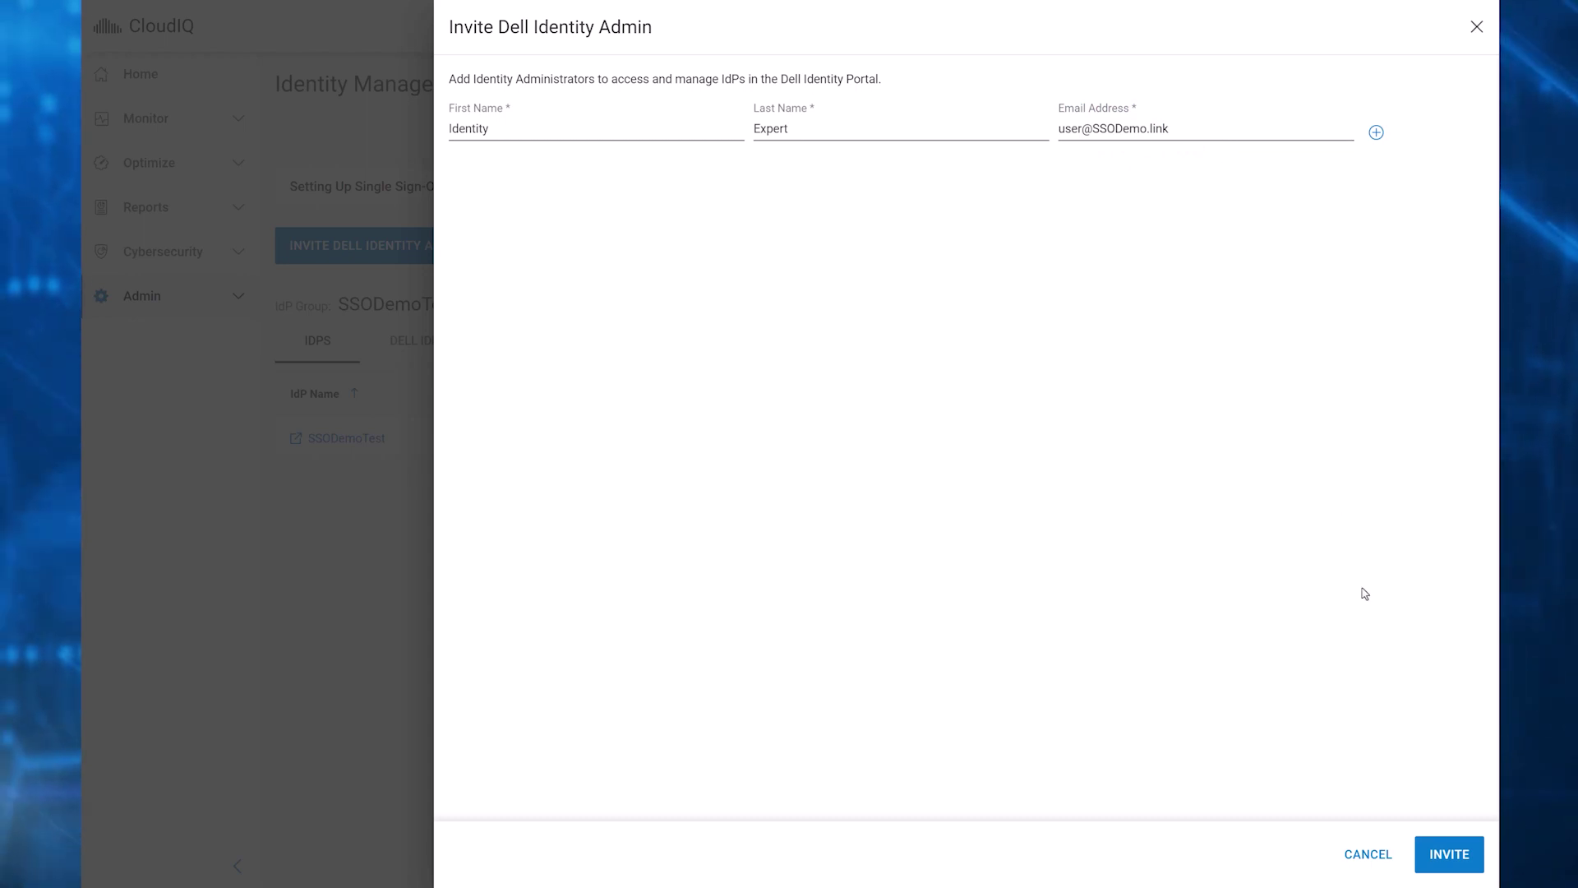
{"action": "left_click", "coordinate": [1443, 855]}
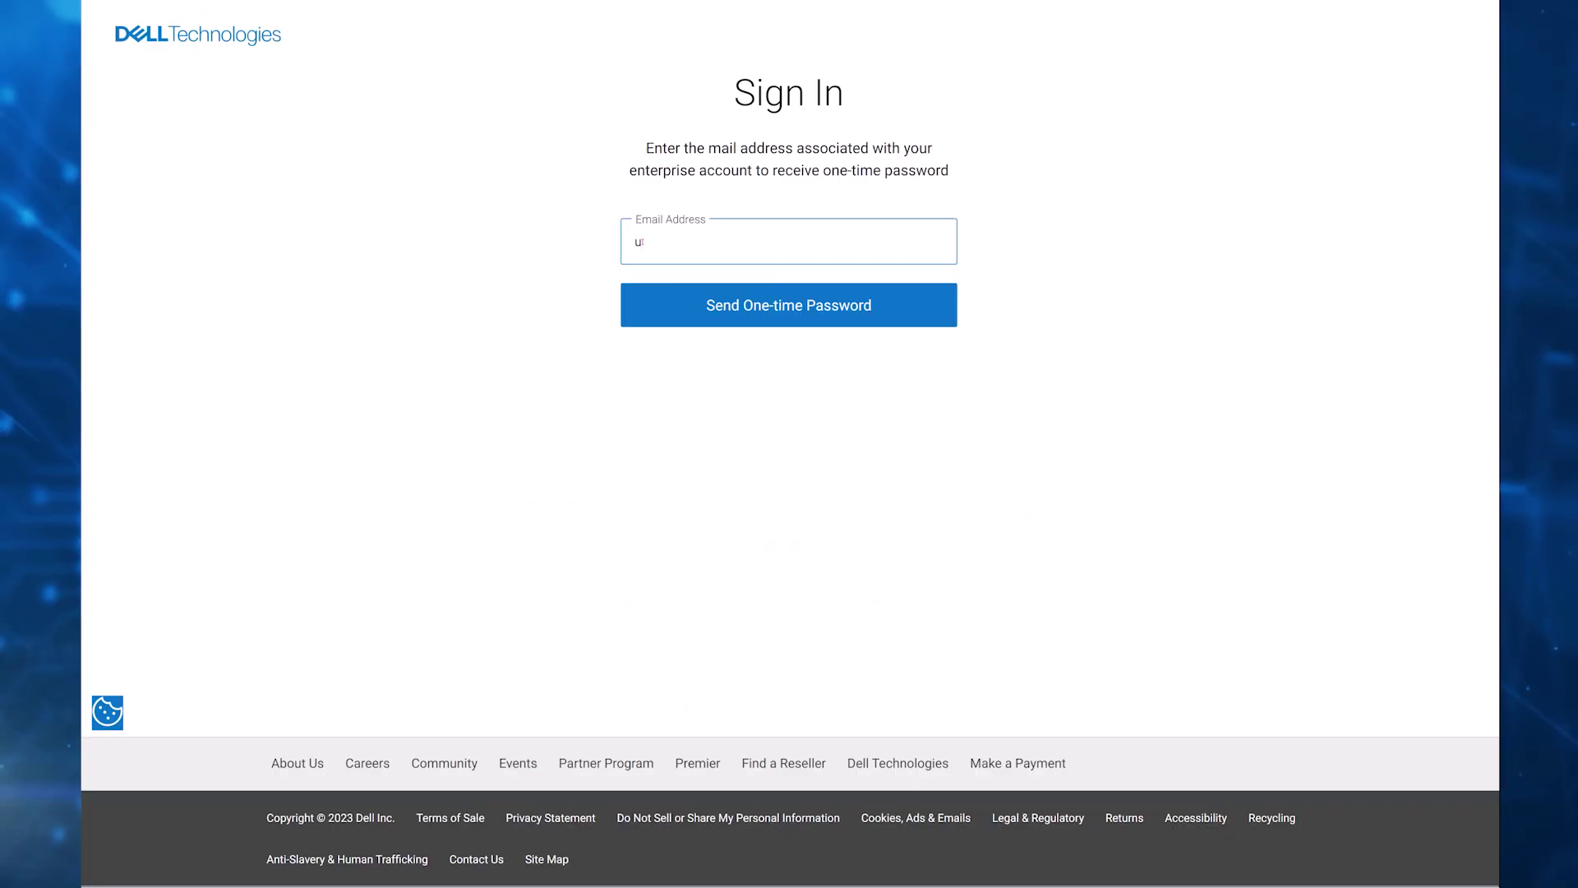
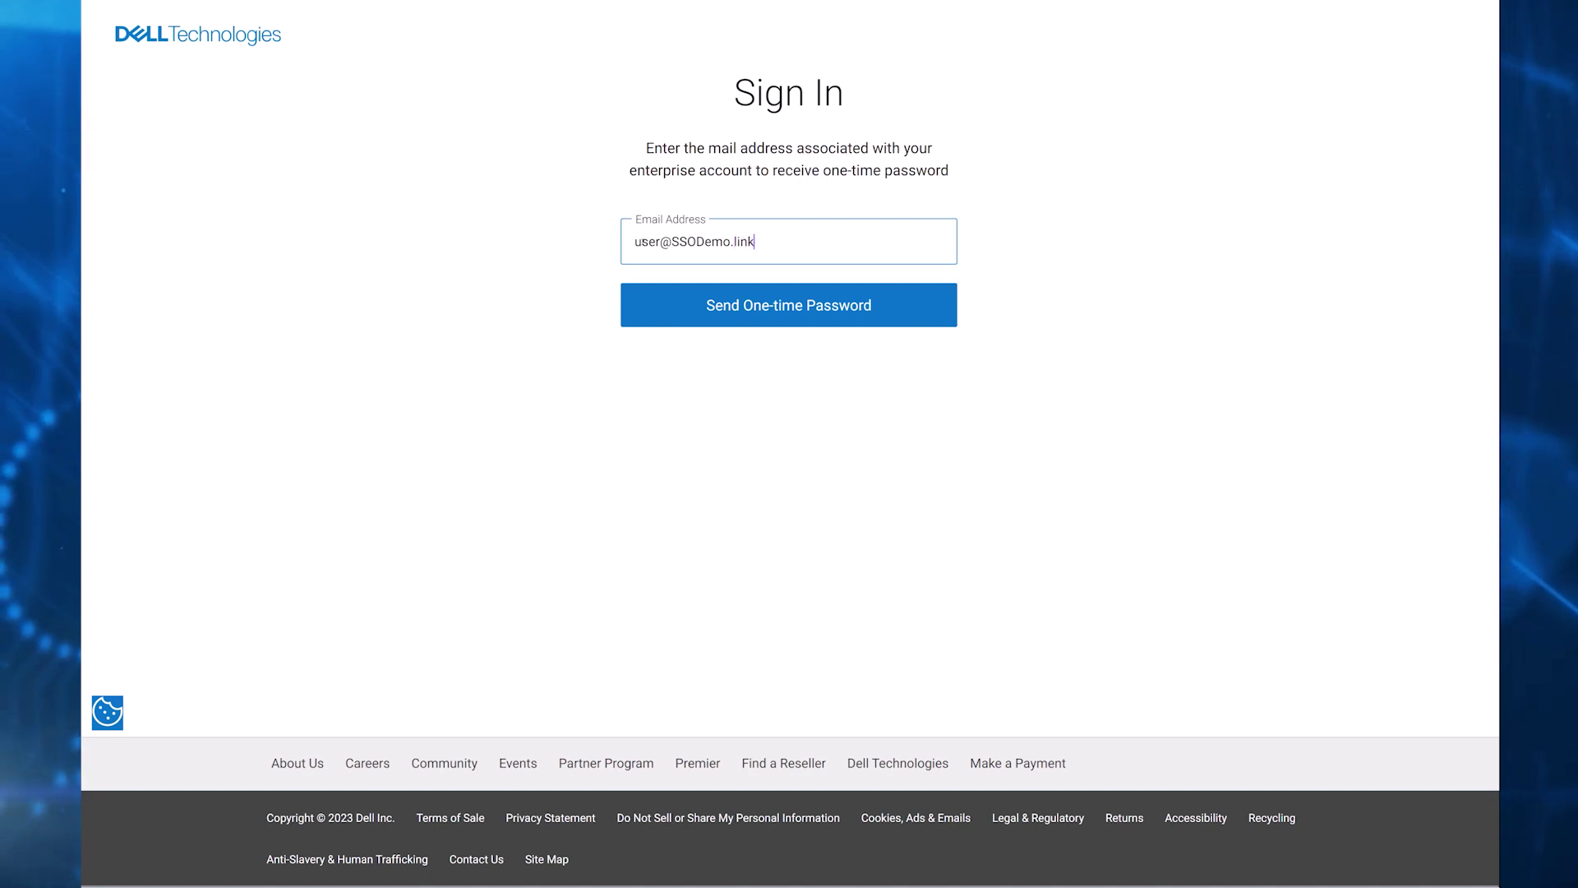
Sign in to Dell Identity Portal with the admin's e-mail and the e-mailed one-time password.
{"action": "left_click", "coordinate": [923, 311]}
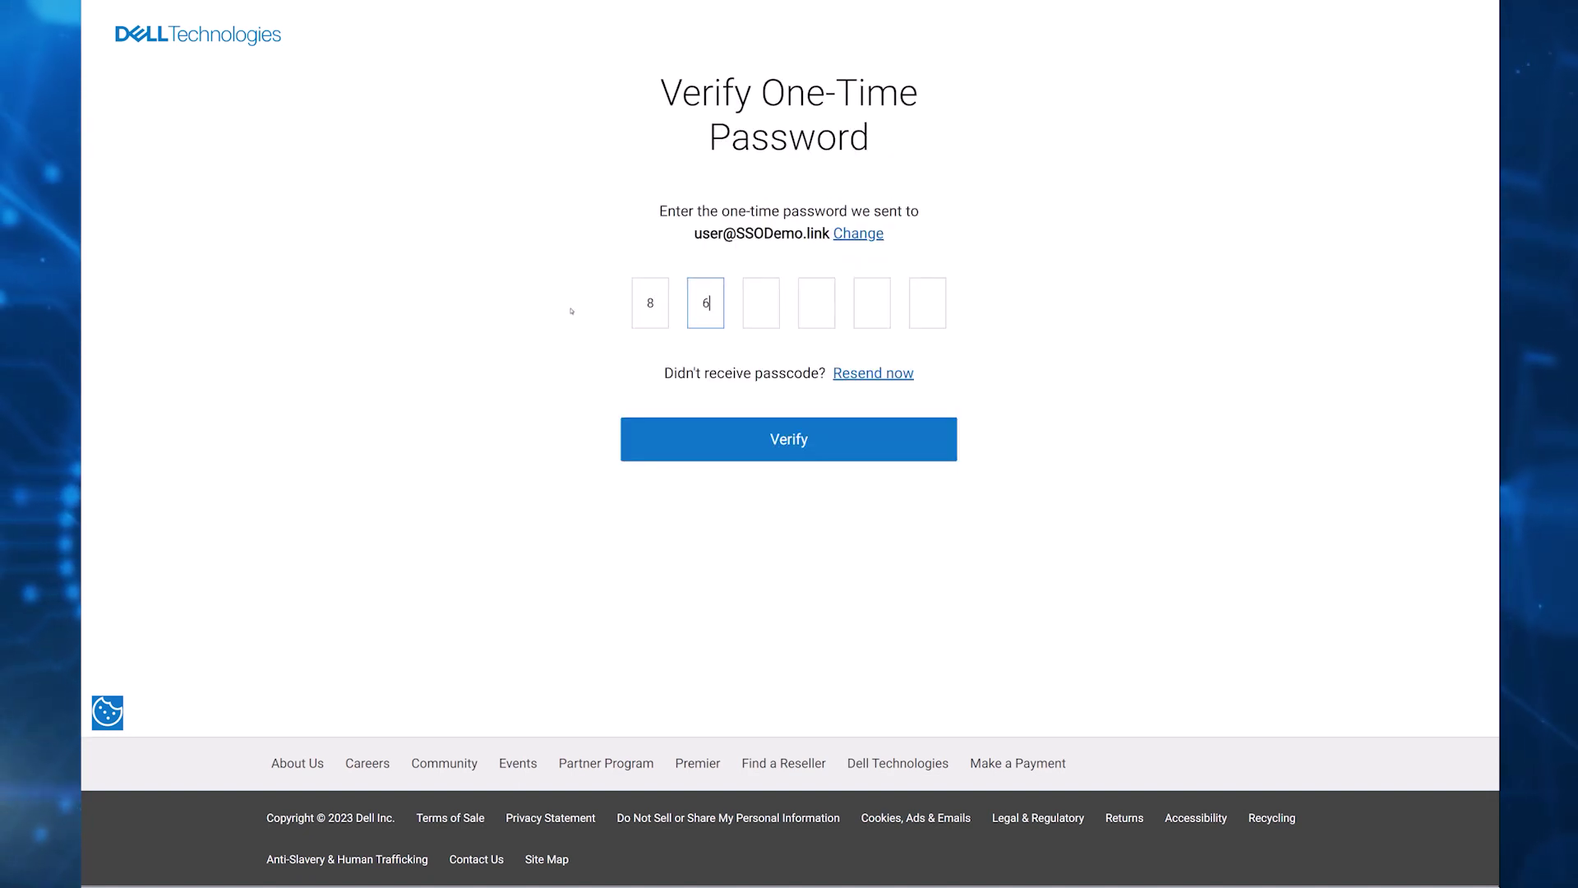
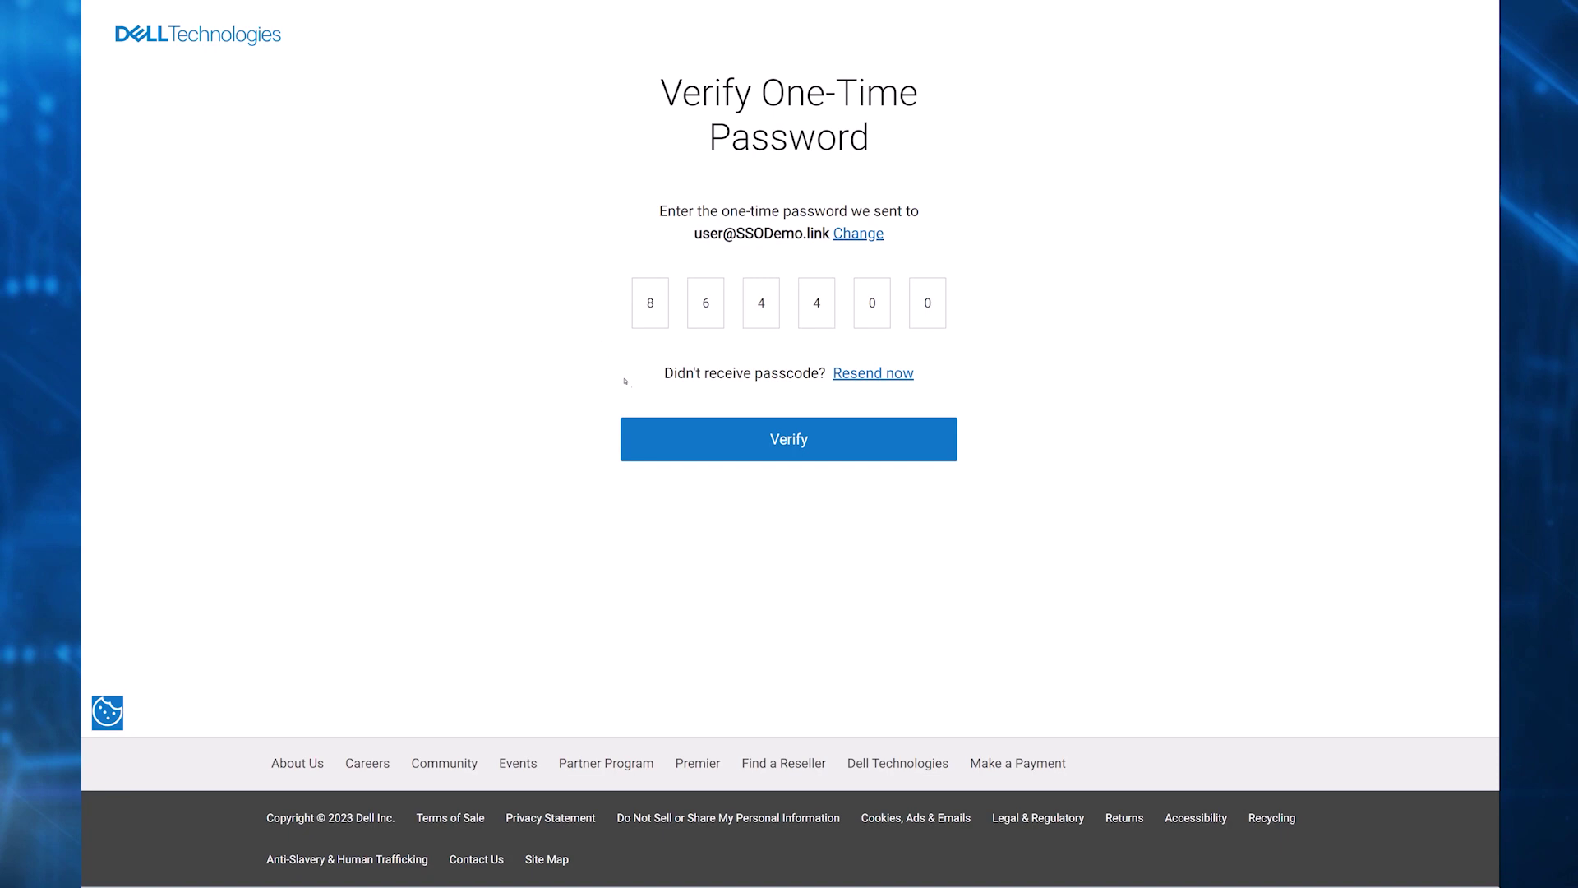
{"action": "left_click", "coordinate": [700, 441]}
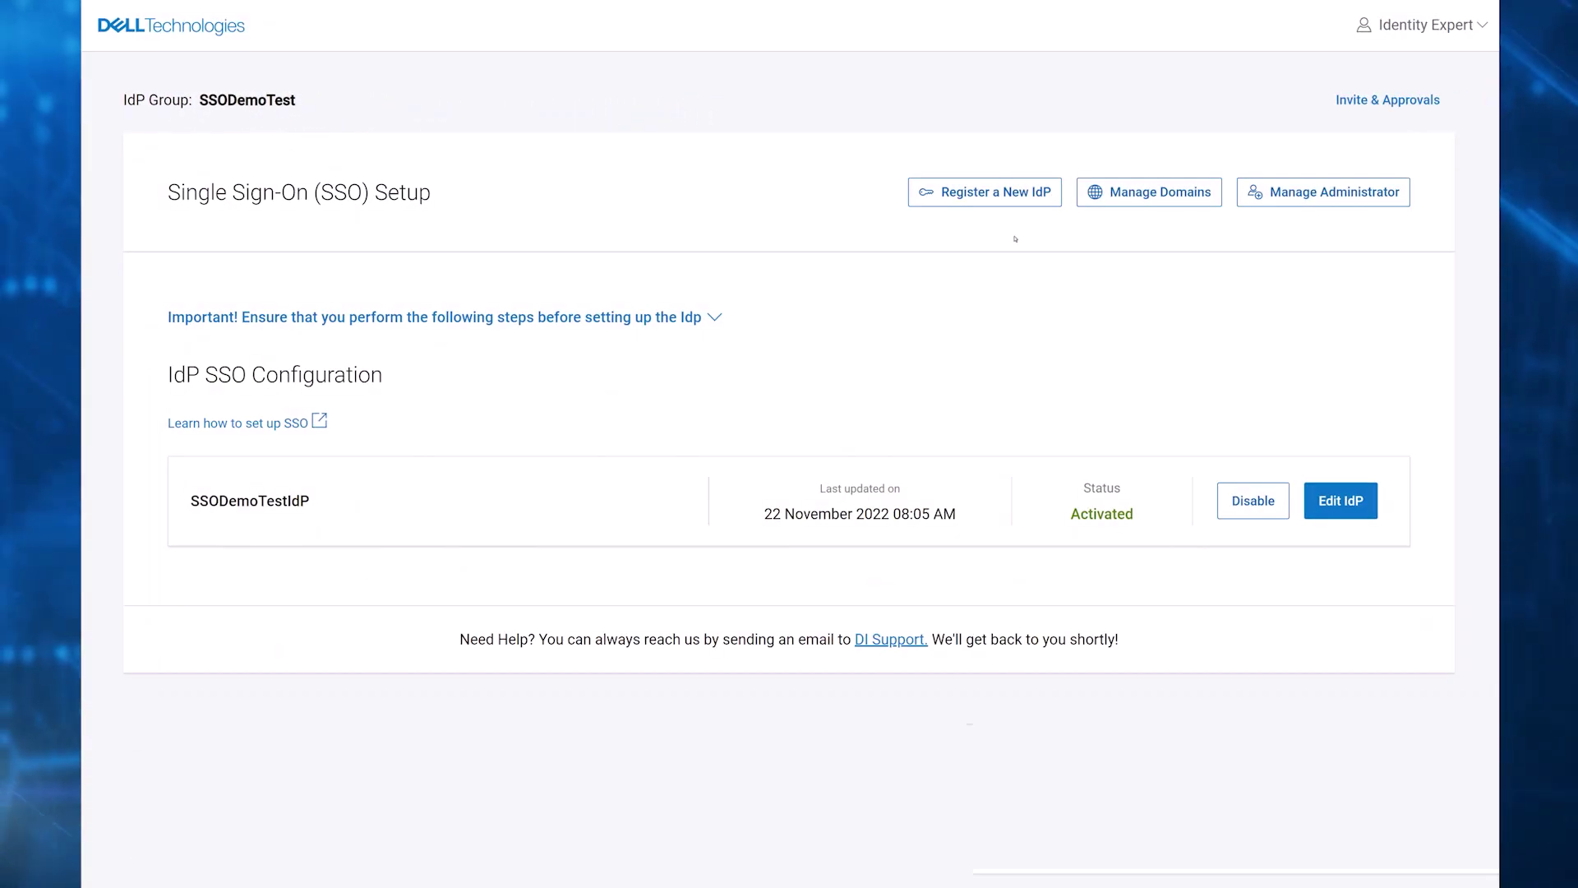
On the domains page, start the testdomain.com ownership check, then dismiss it unverified.
{"action": "left_click", "coordinate": [1145, 198]}
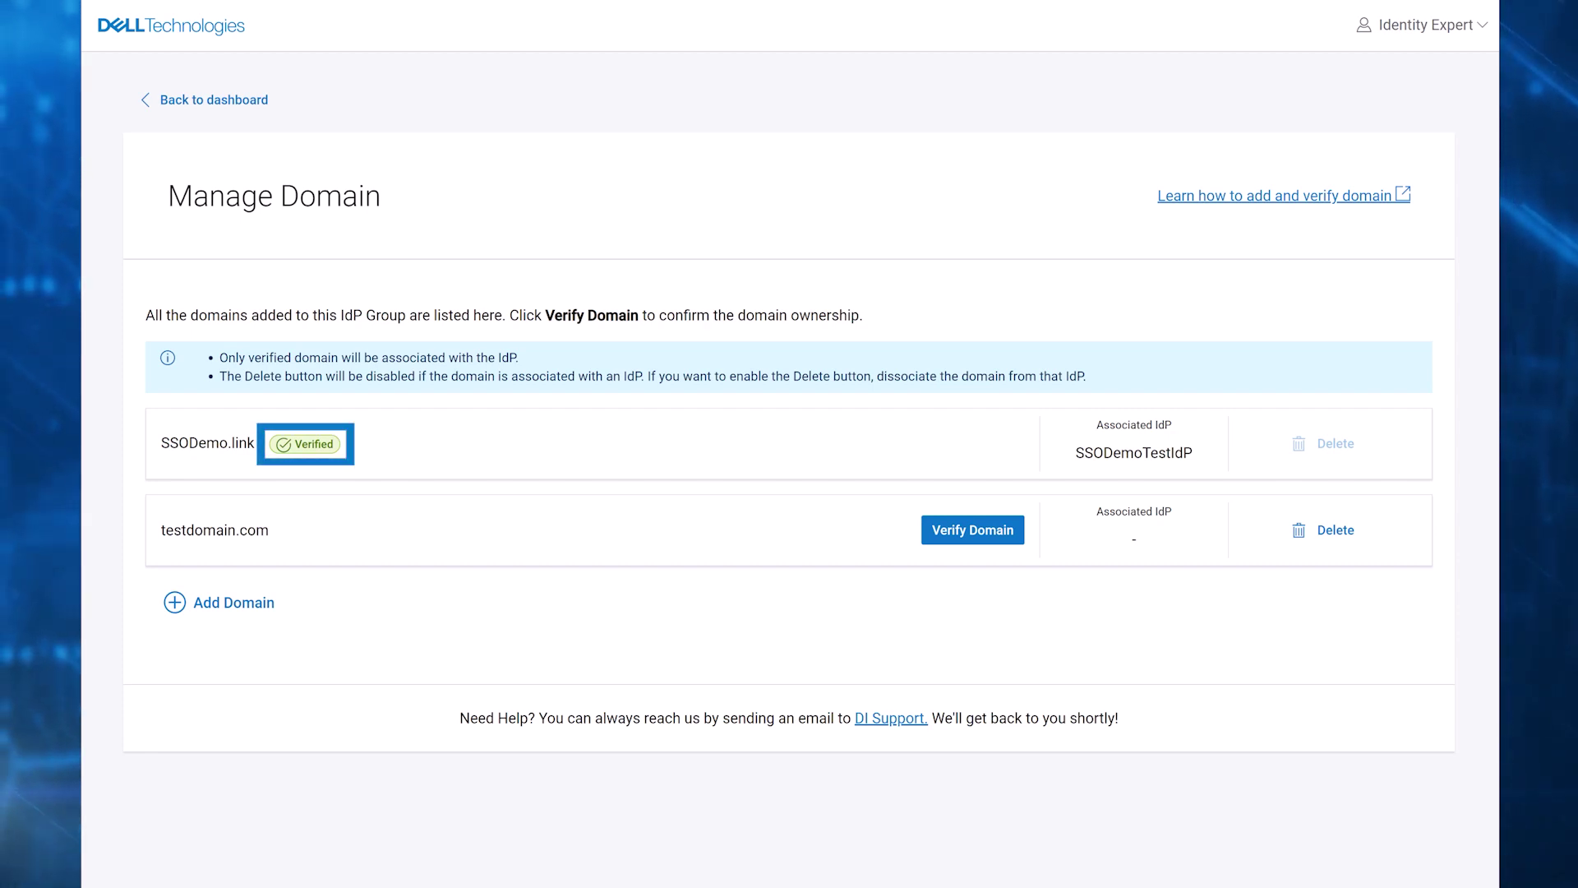
{"action": "left_click", "coordinate": [1010, 533]}
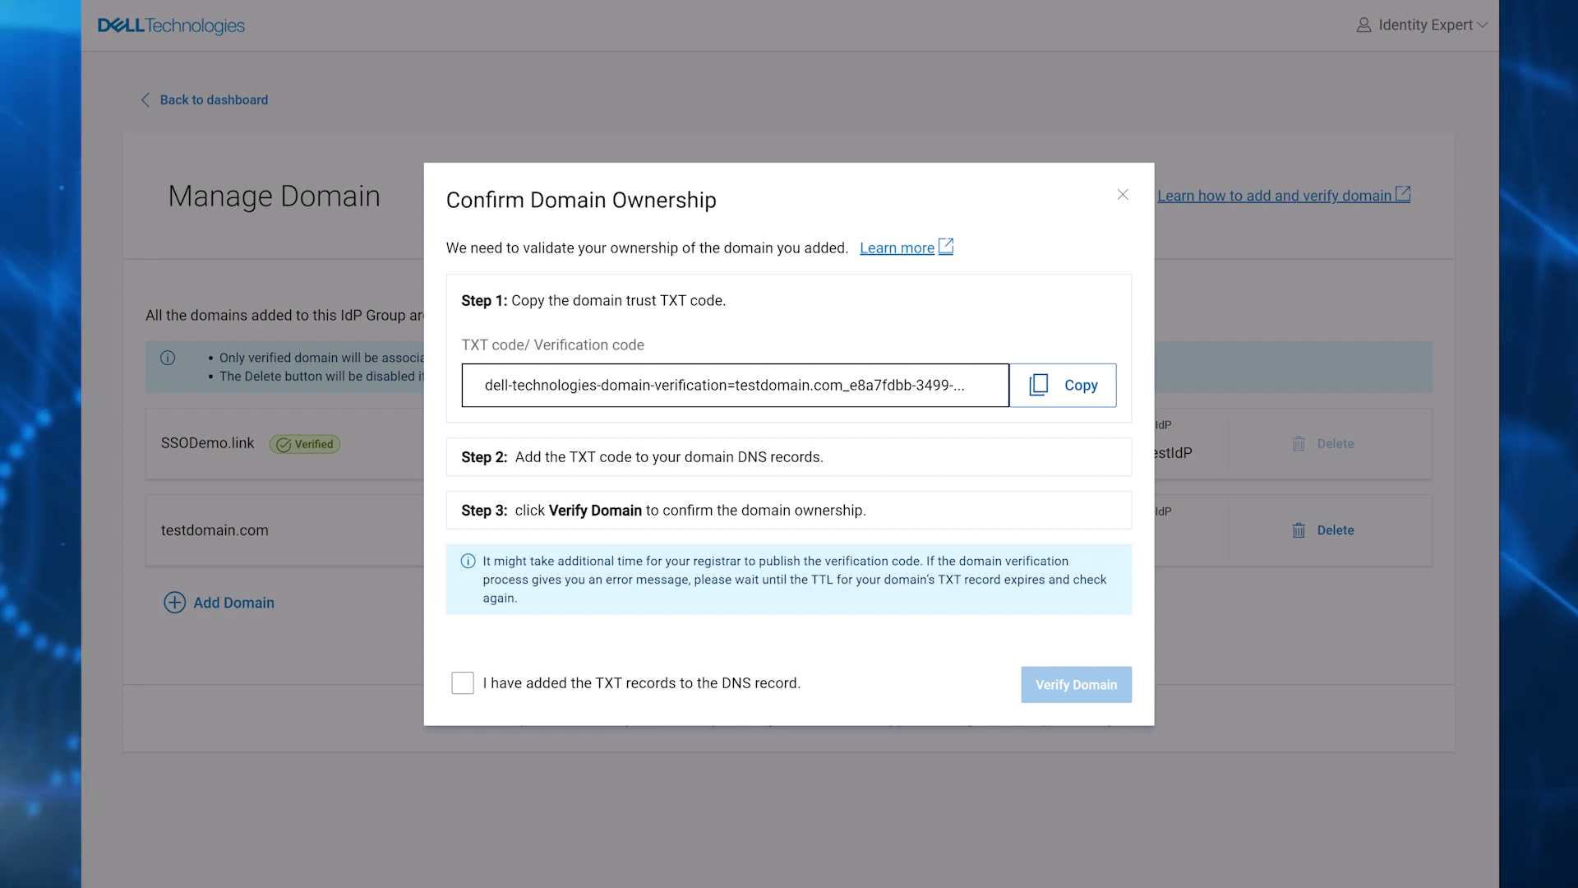
{"action": "key", "text": "Escape"}
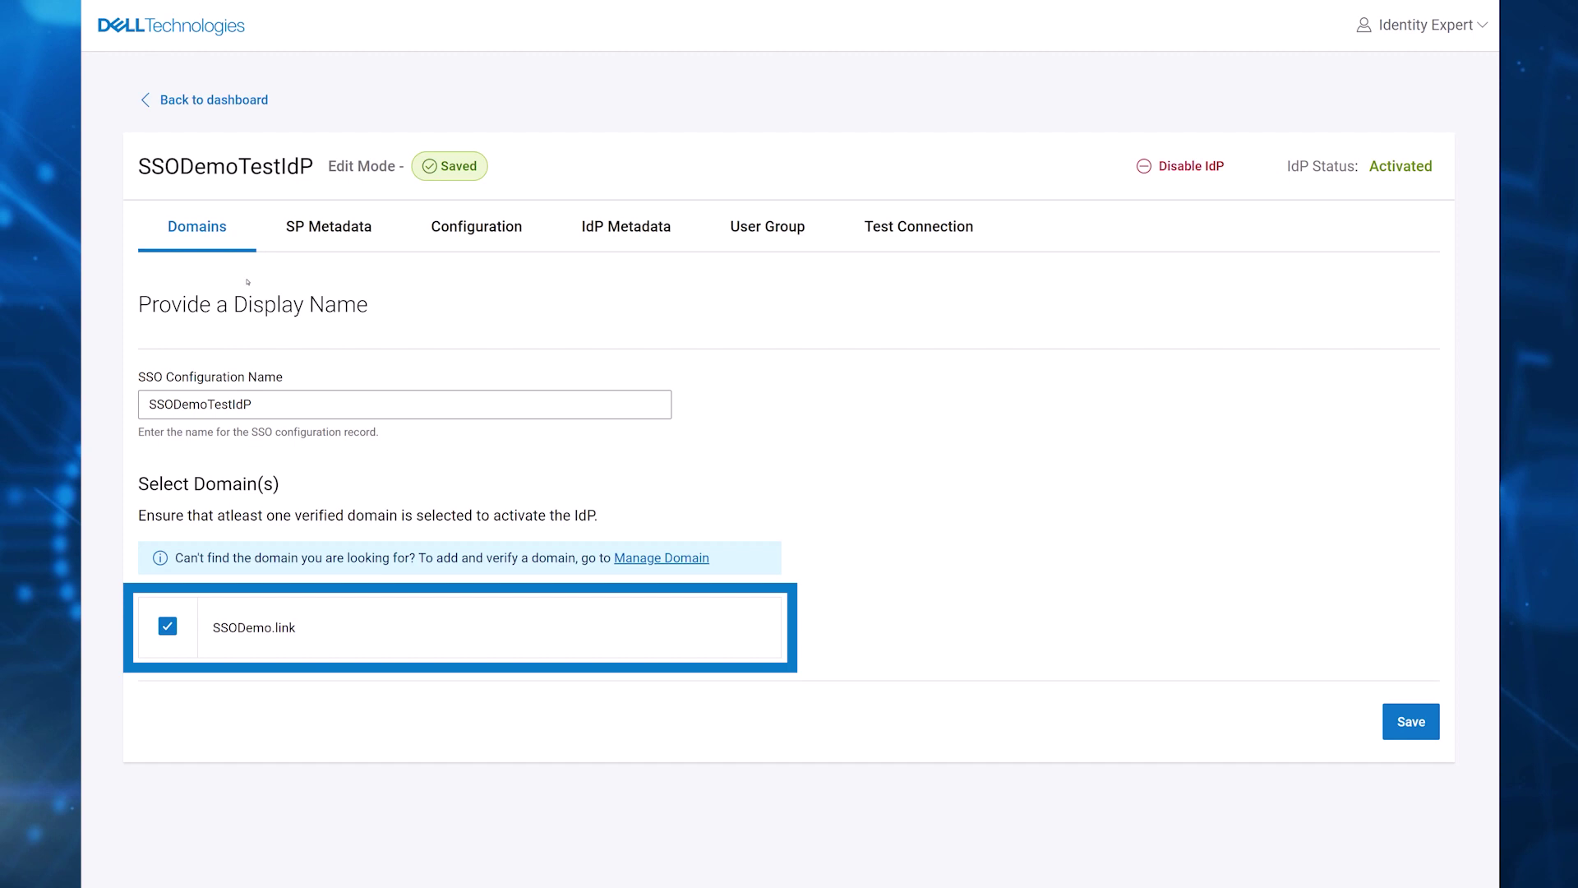
Review SSODemoTestIdP's SP metadata, then show its SAML 2.0 configuration with SP-Initiated SSO.
{"action": "left_click", "coordinate": [341, 249]}
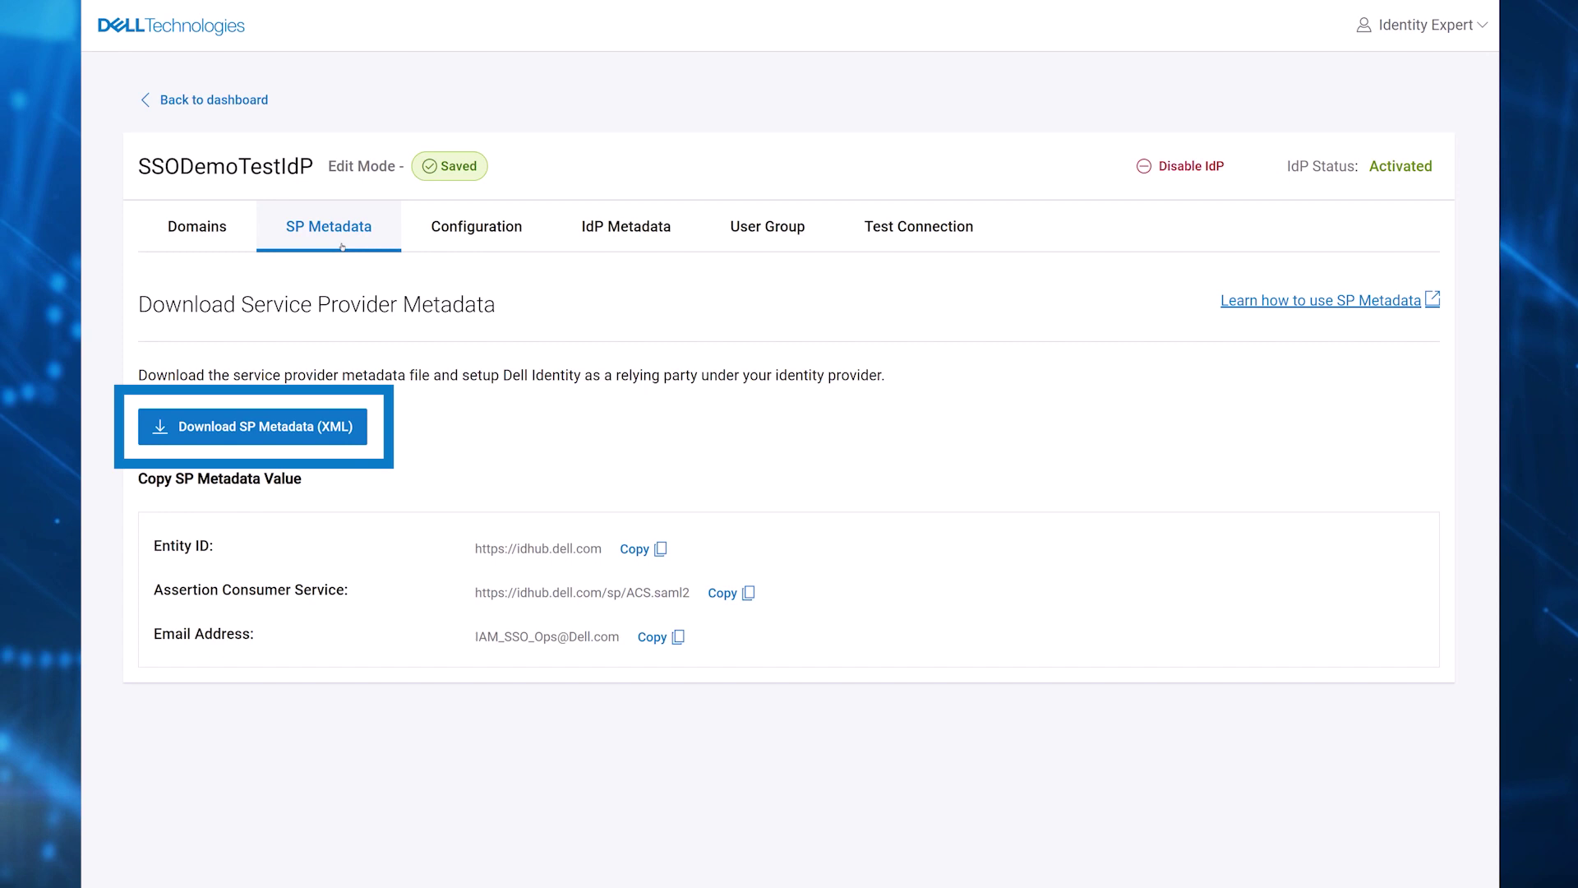
{"action": "left_click", "coordinate": [450, 234]}
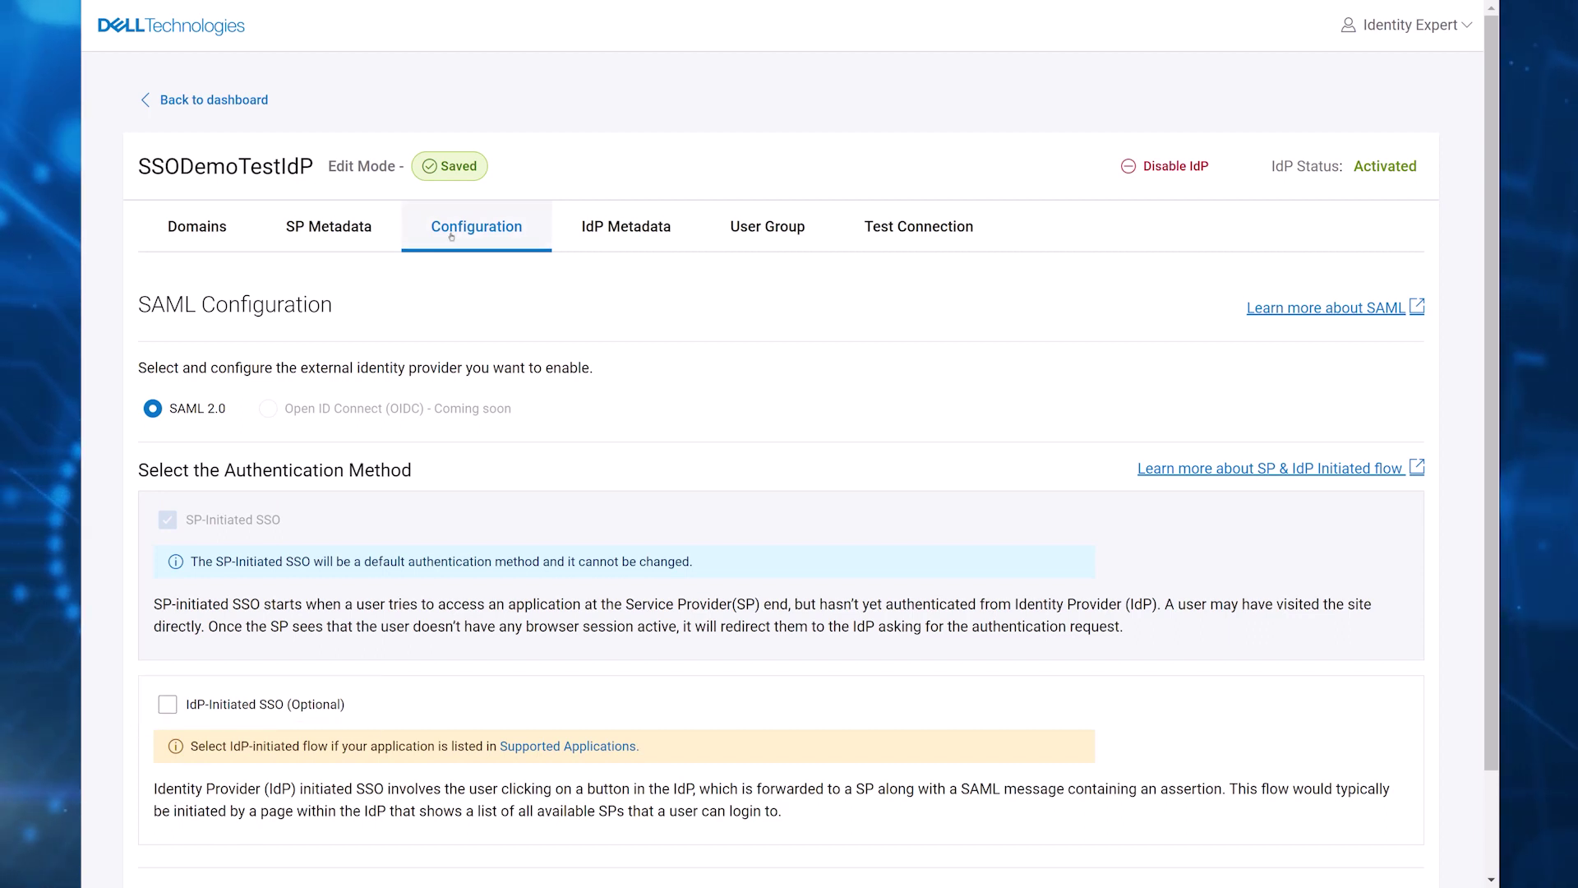
Review the Okta IdP endpoint, signing certificate and claim mappings, then view user group GroupBBB.
{"action": "left_click", "coordinate": [589, 234]}
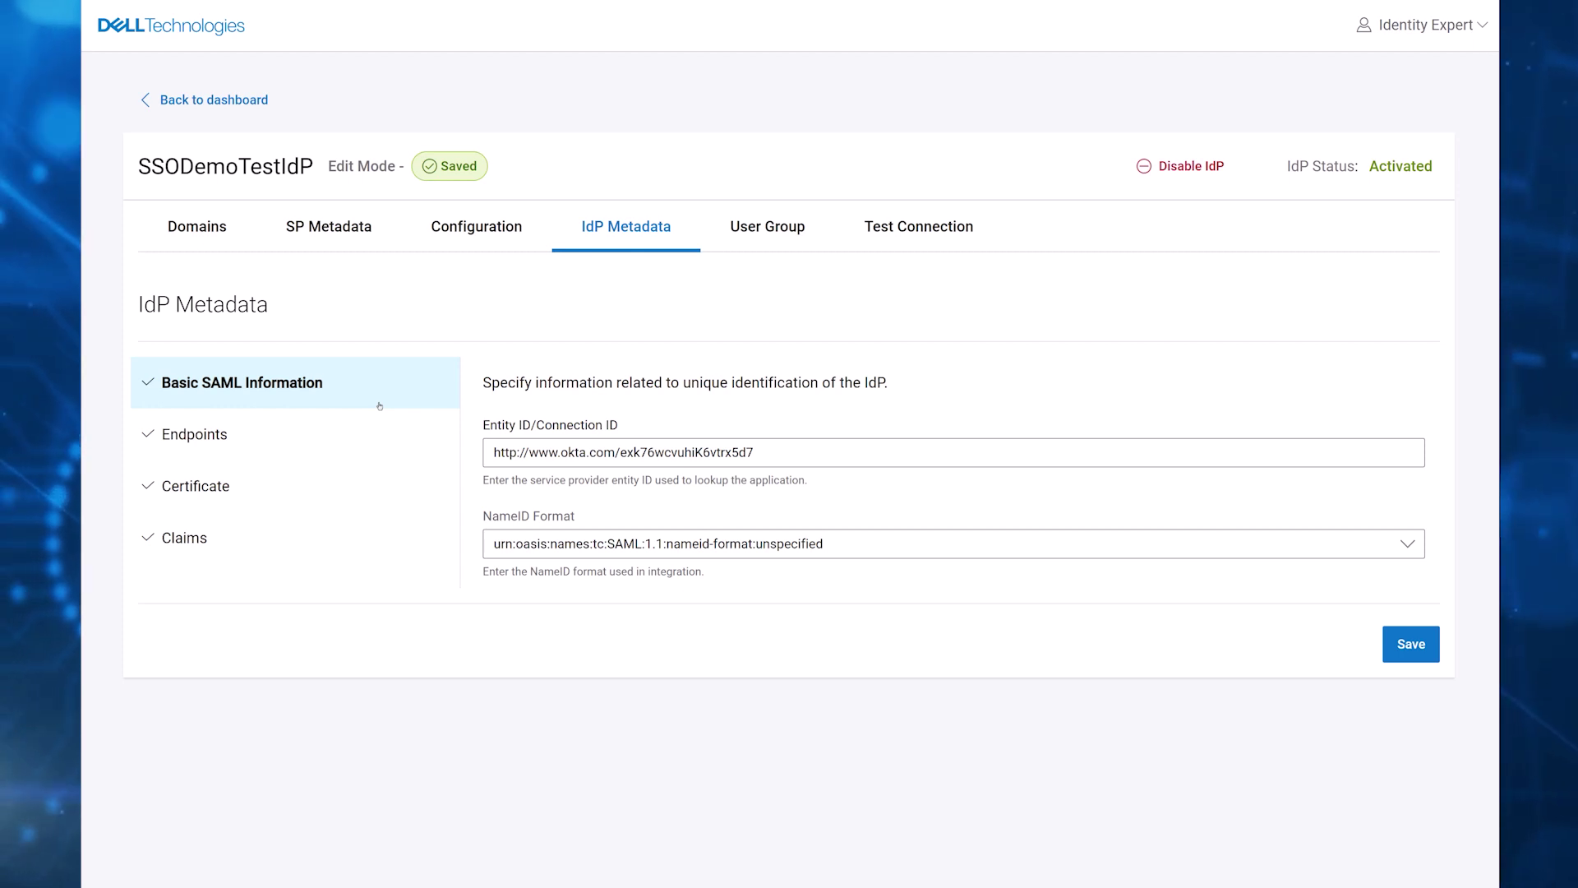
{"action": "left_click", "coordinate": [220, 439]}
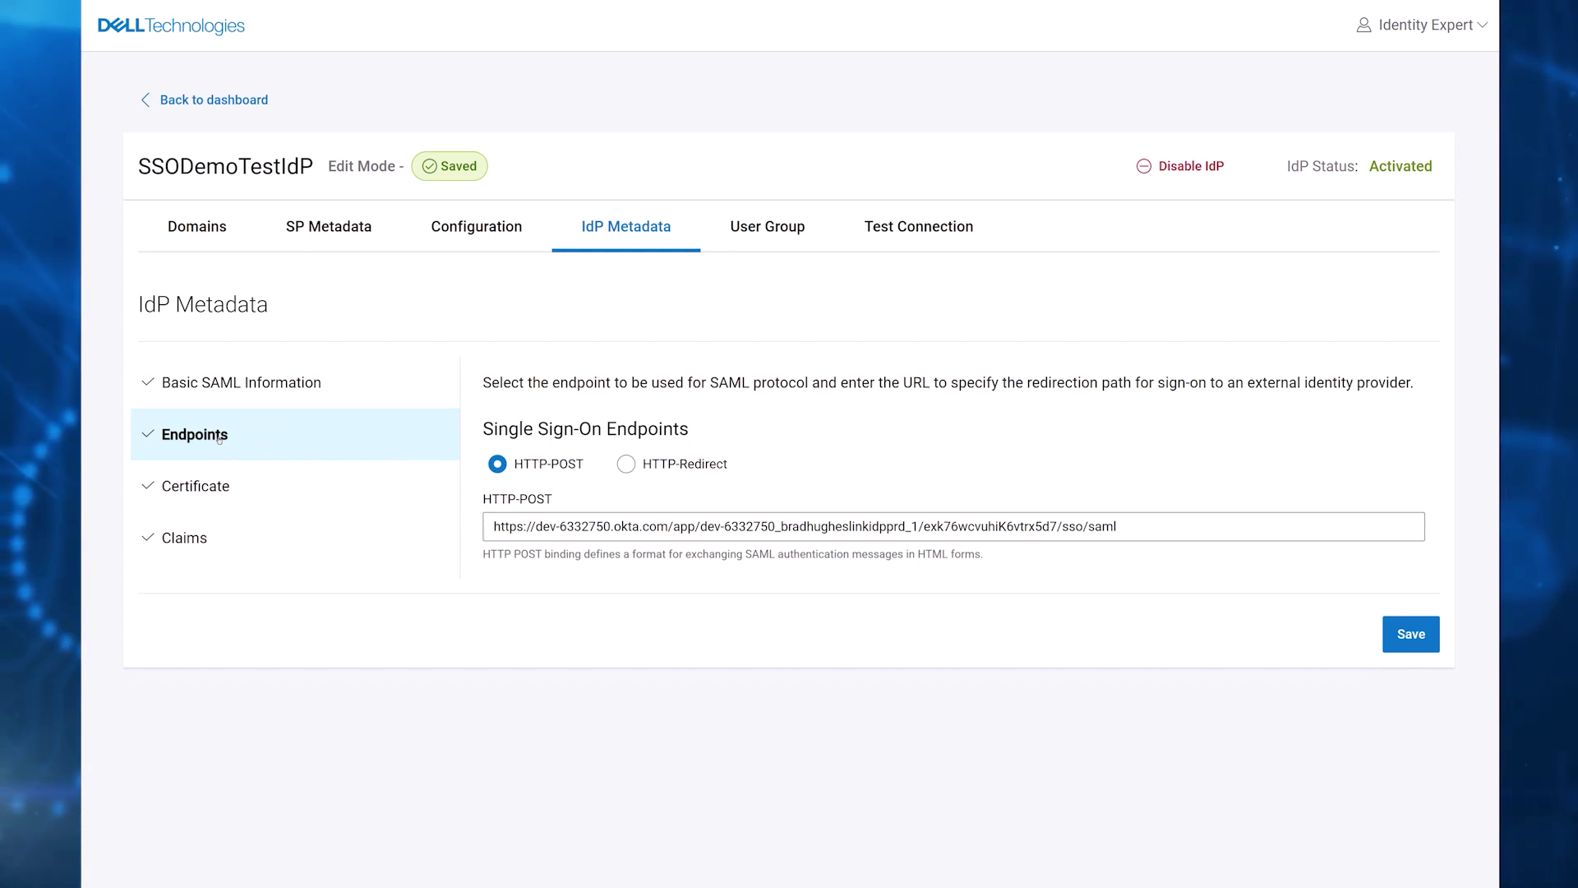
{"action": "left_click", "coordinate": [213, 486]}
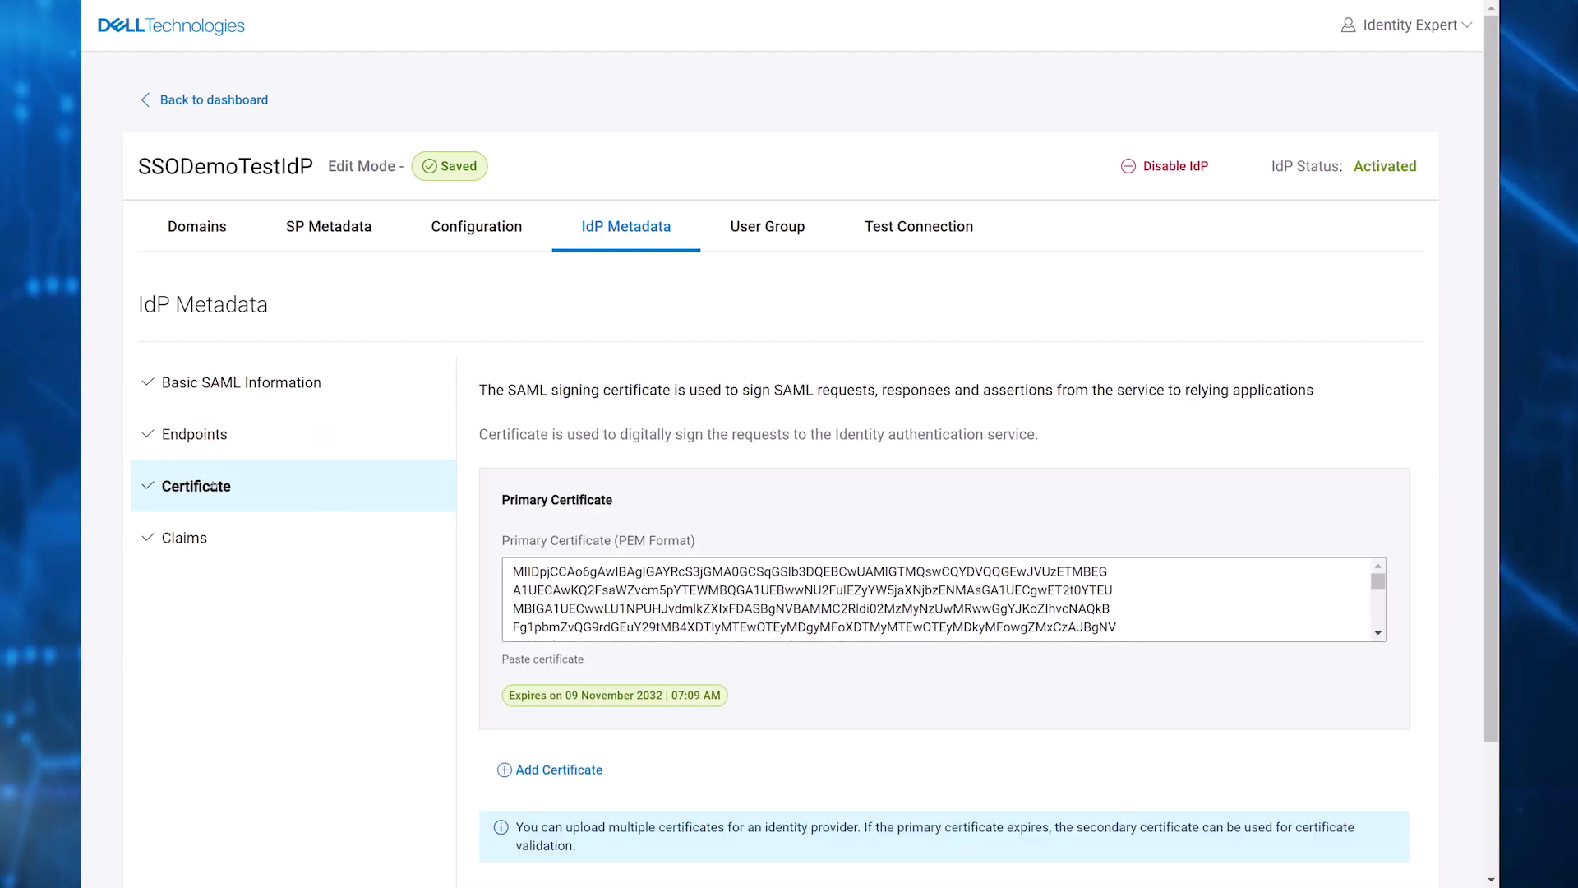
{"action": "left_click", "coordinate": [207, 535]}
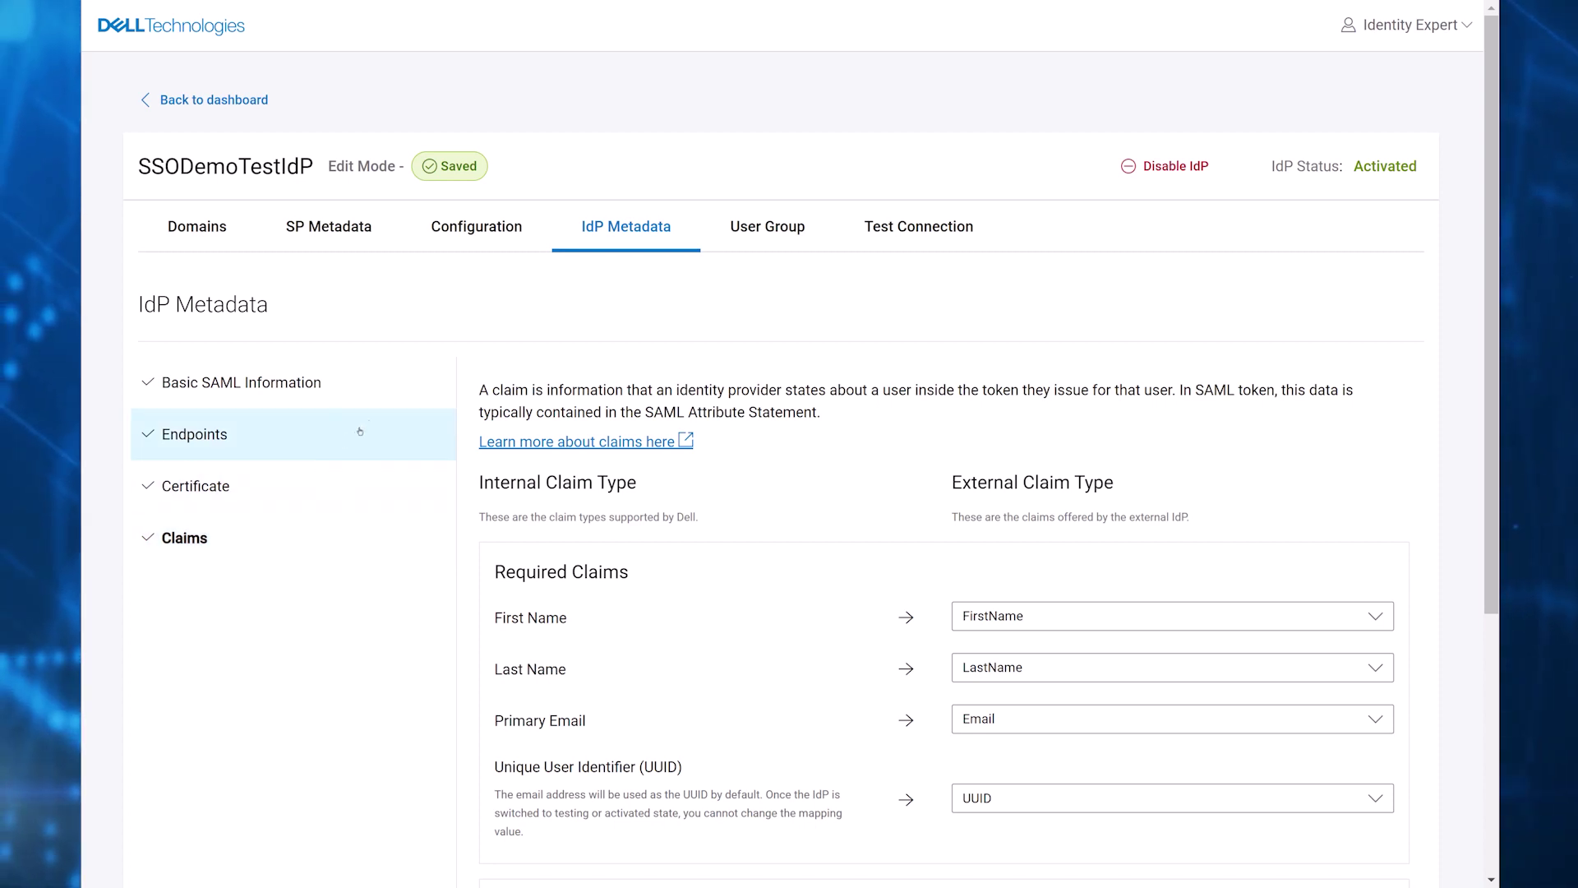
{"action": "left_click", "coordinate": [765, 240]}
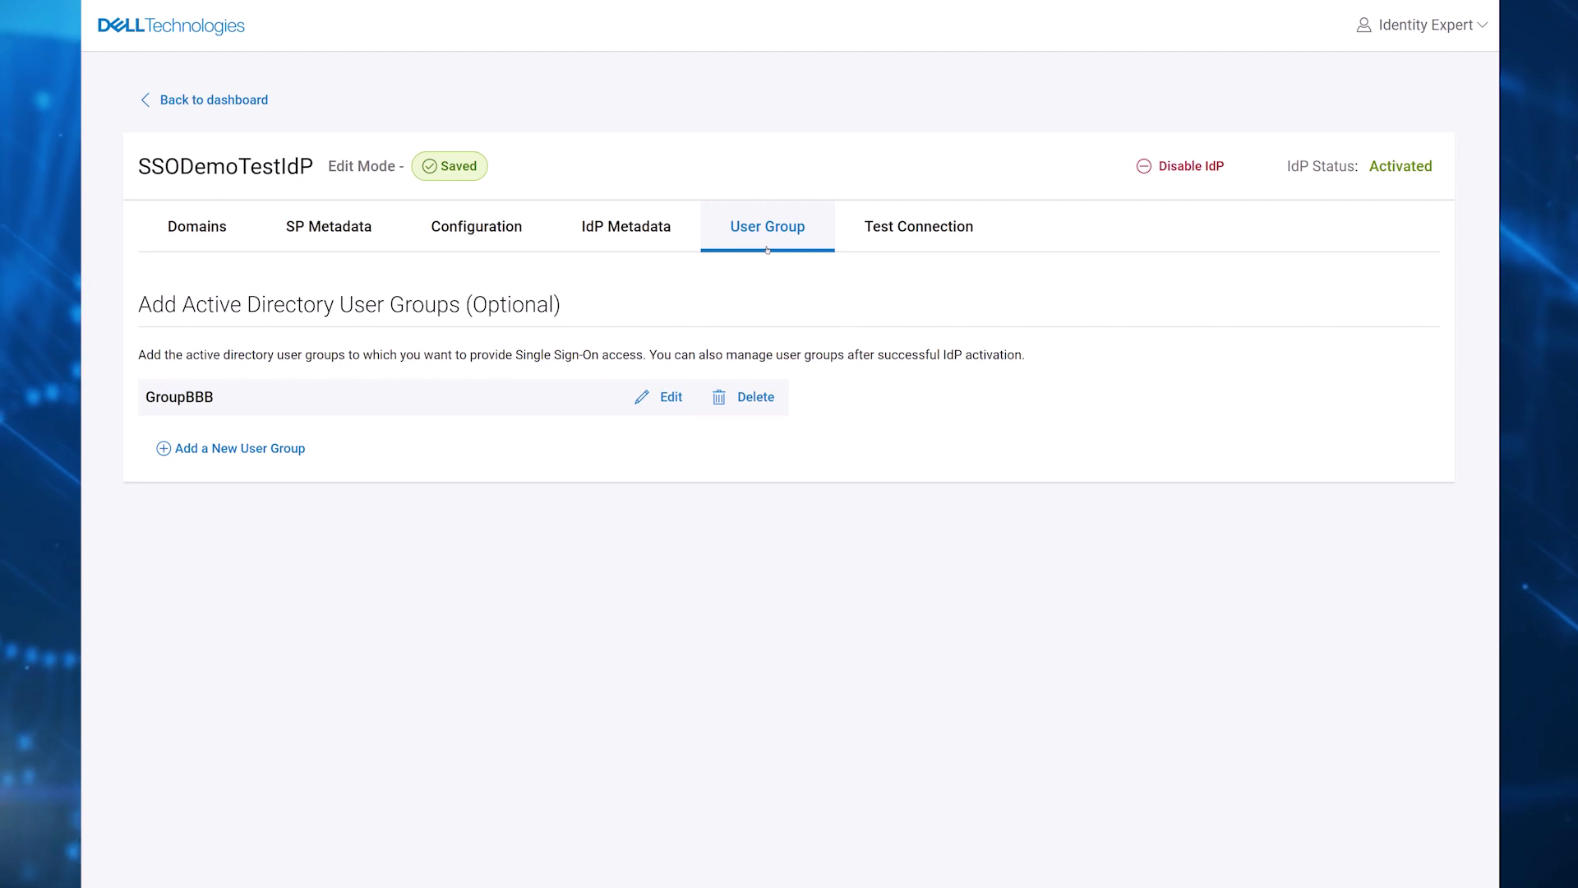
Run the SSODemoTestIdP connection test, confirming federation and reaching the Dell sign-in page.
{"action": "left_click", "coordinate": [900, 247]}
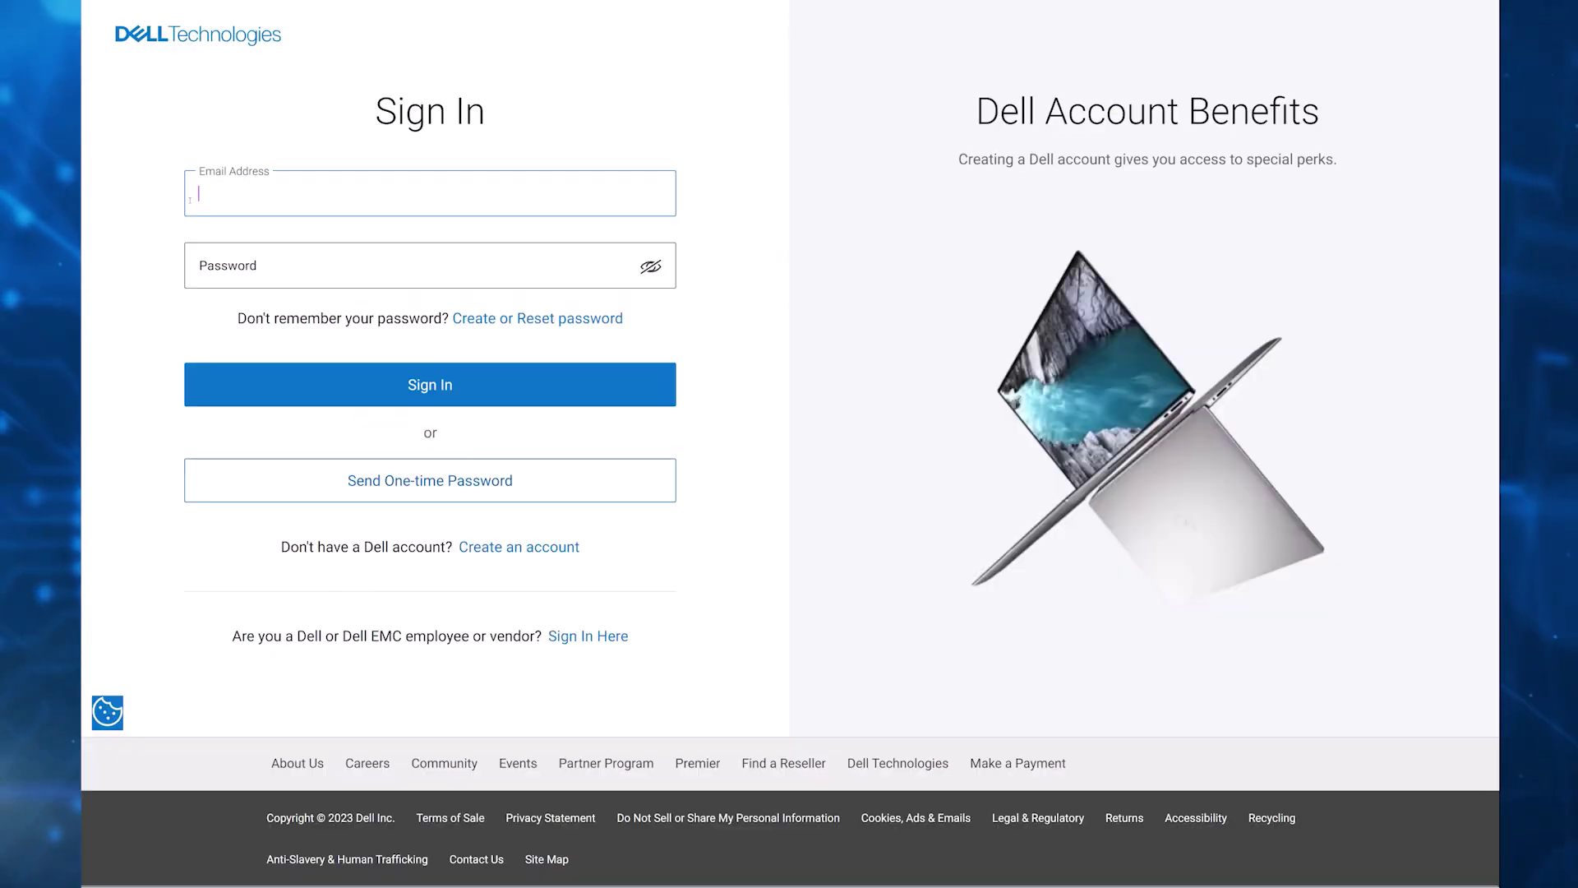
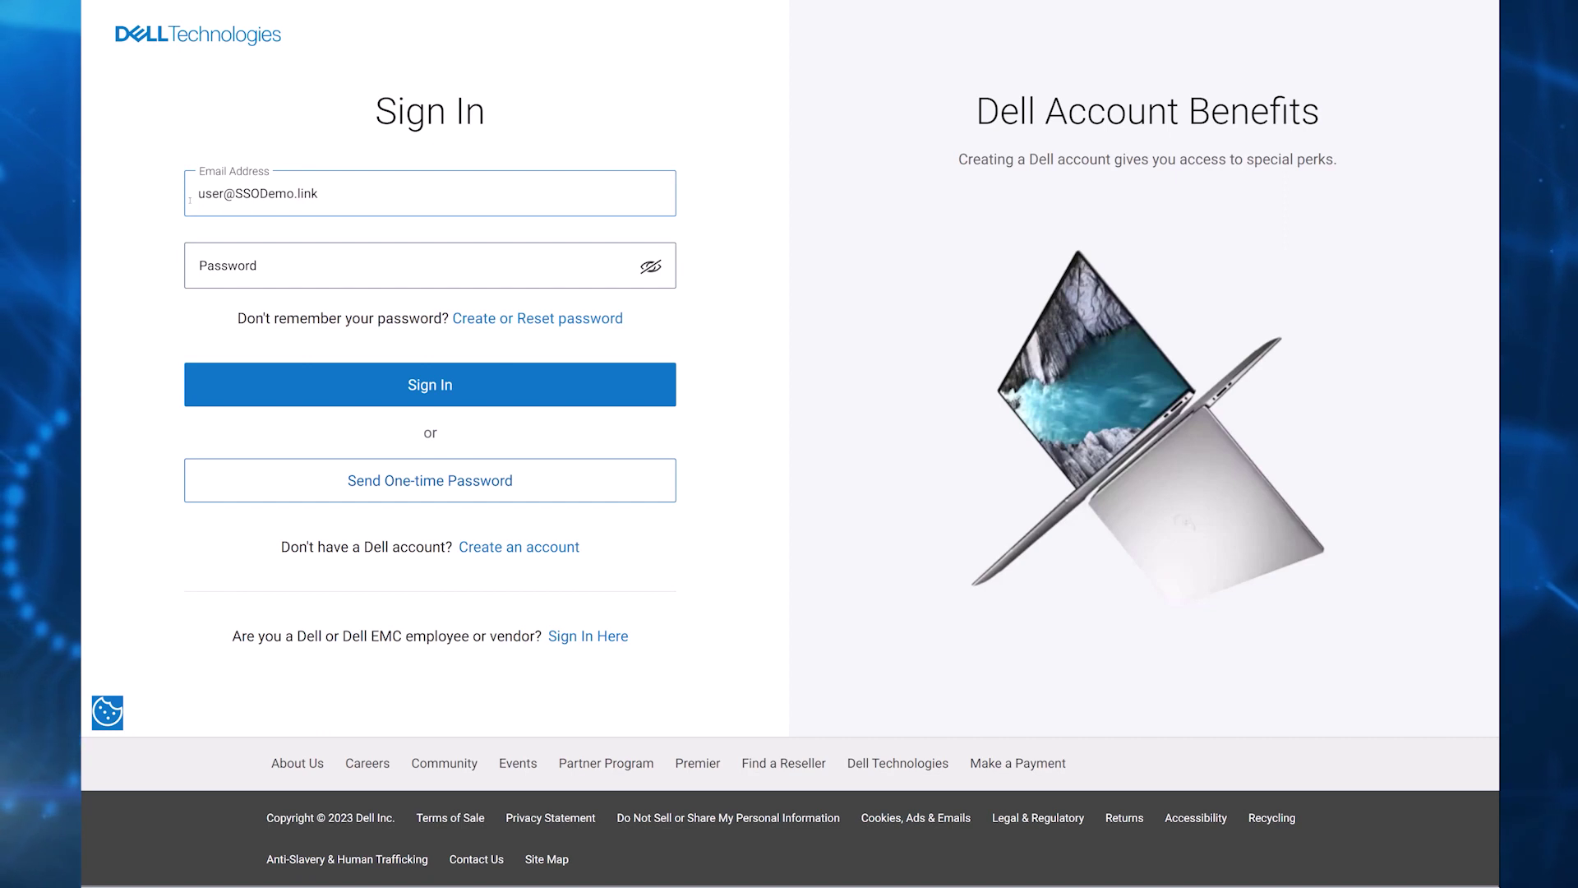
Enter an SSODemo.link user's e-mail on Dell Sign In to trigger the Okta SSO redirect.
{"action": "left_click", "coordinate": [158, 204]}
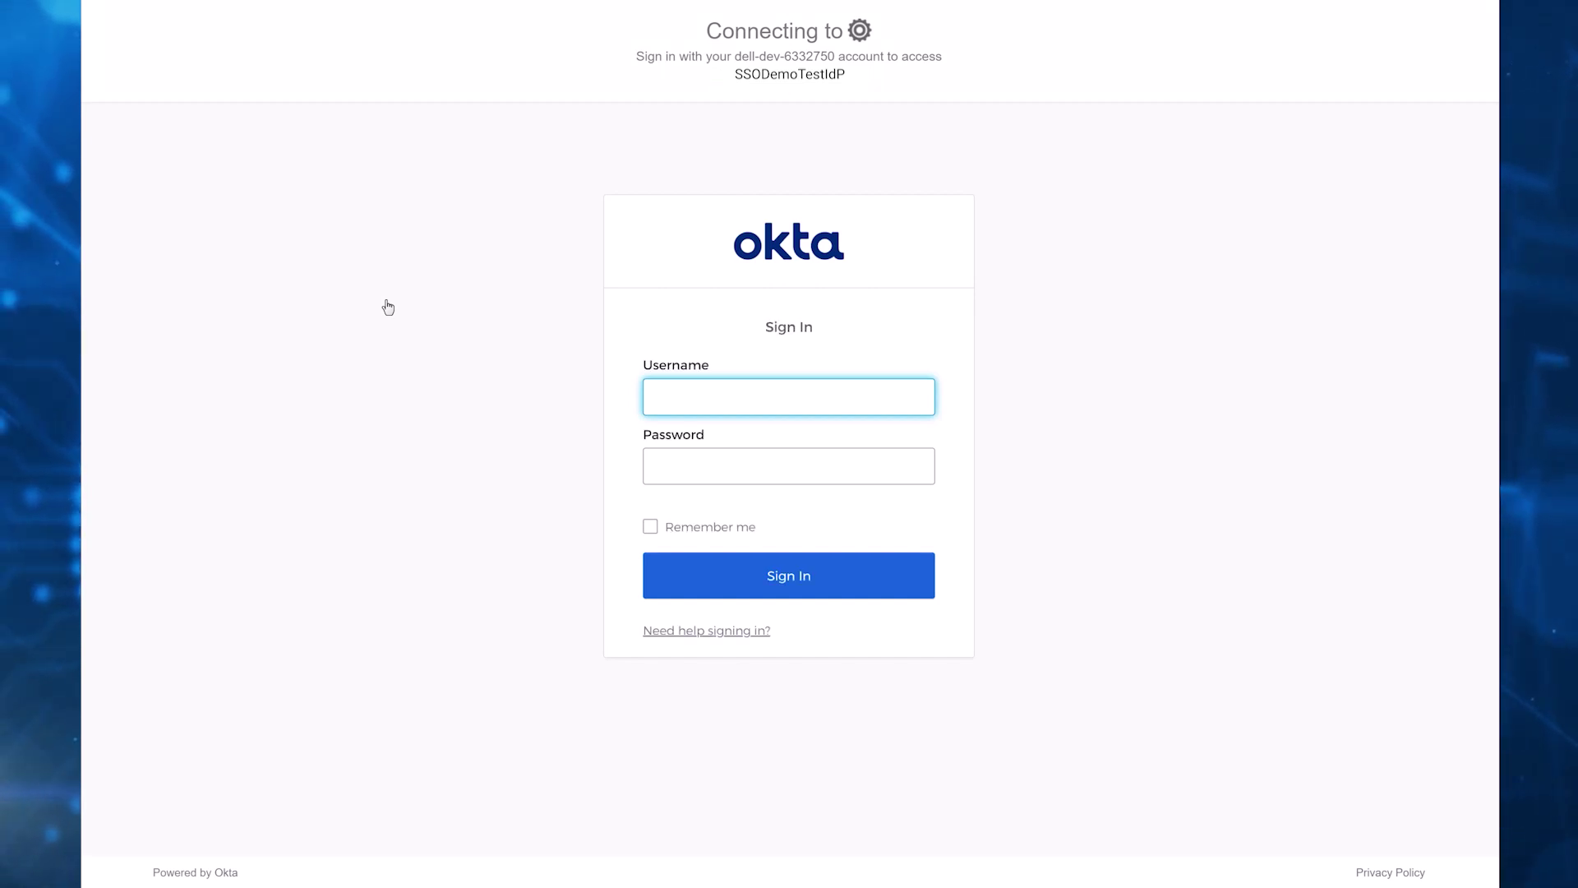
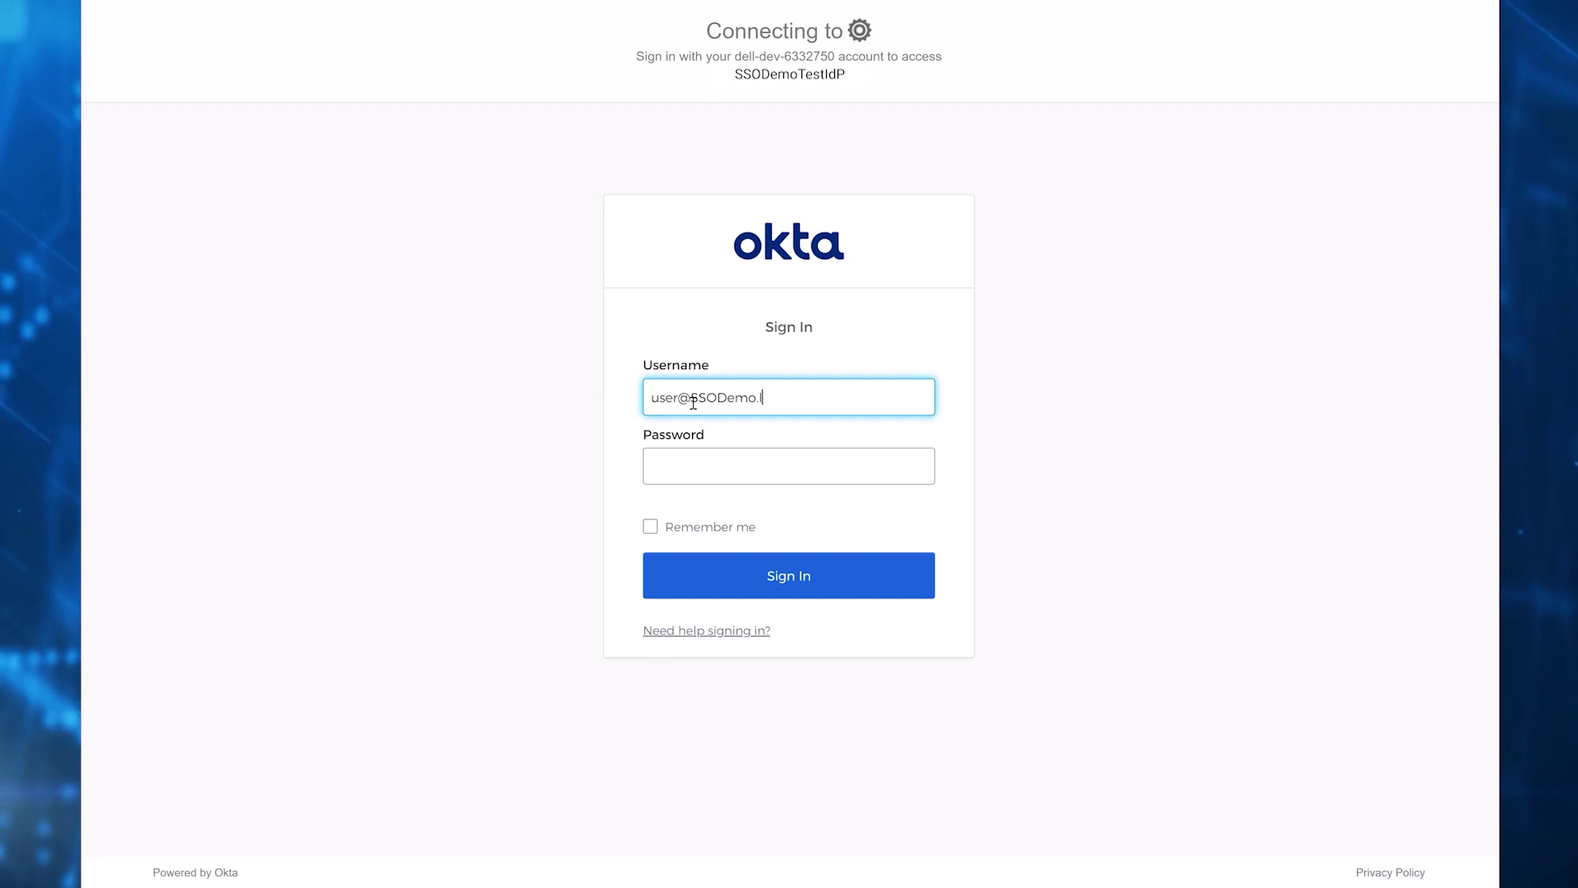
Enter the SSODemo.link user's username and the account password on the Okta sign-in form.
{"action": "key", "text": "Tab"}
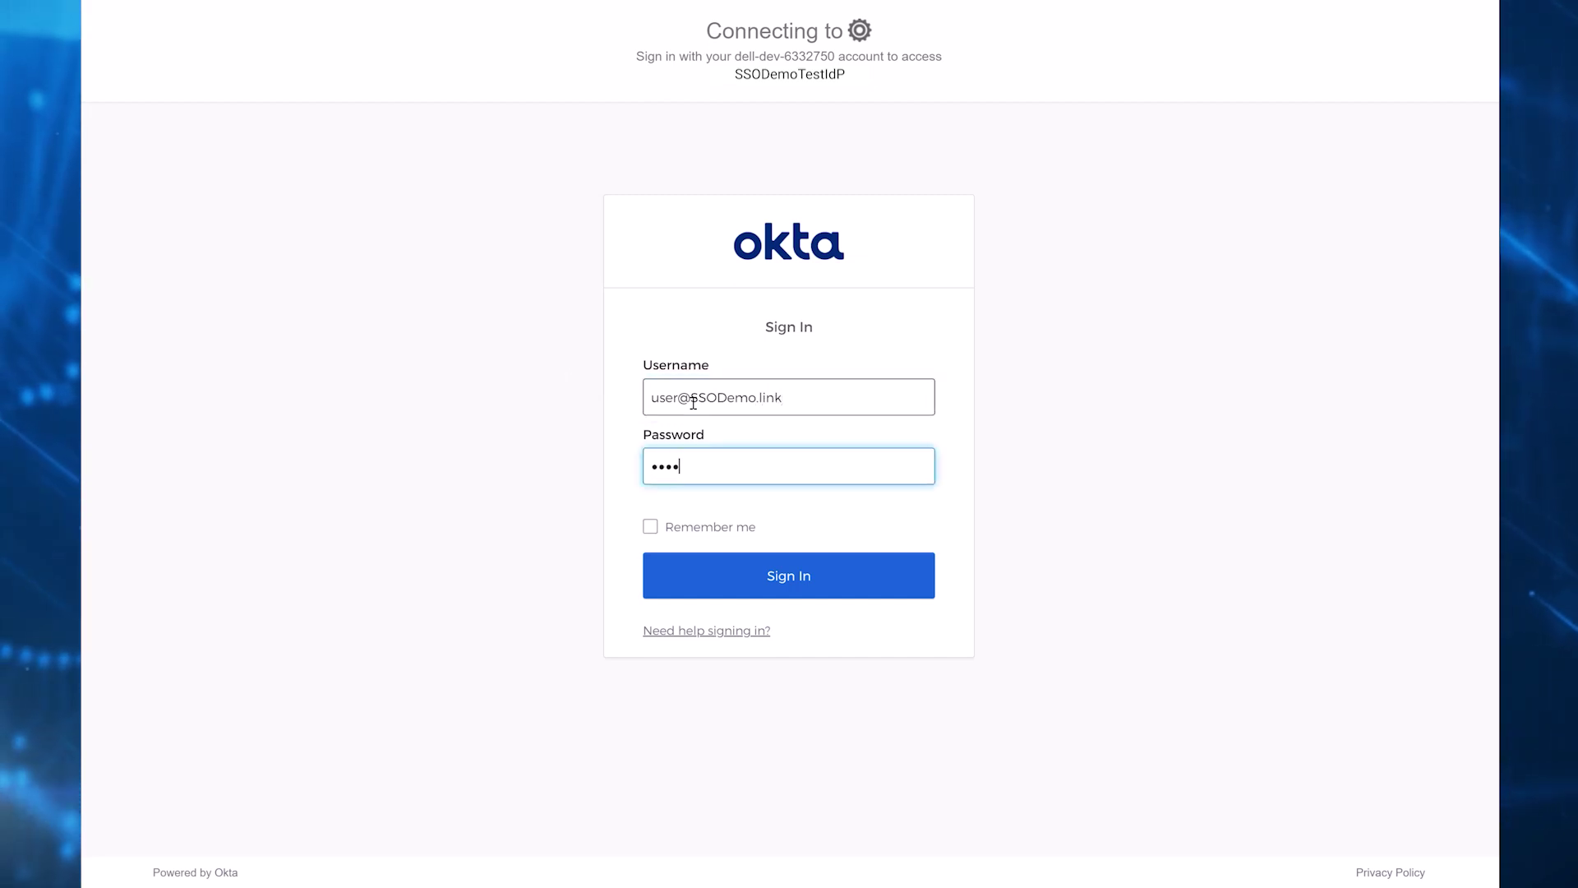
{"action": "type", "text": "••••••••"}
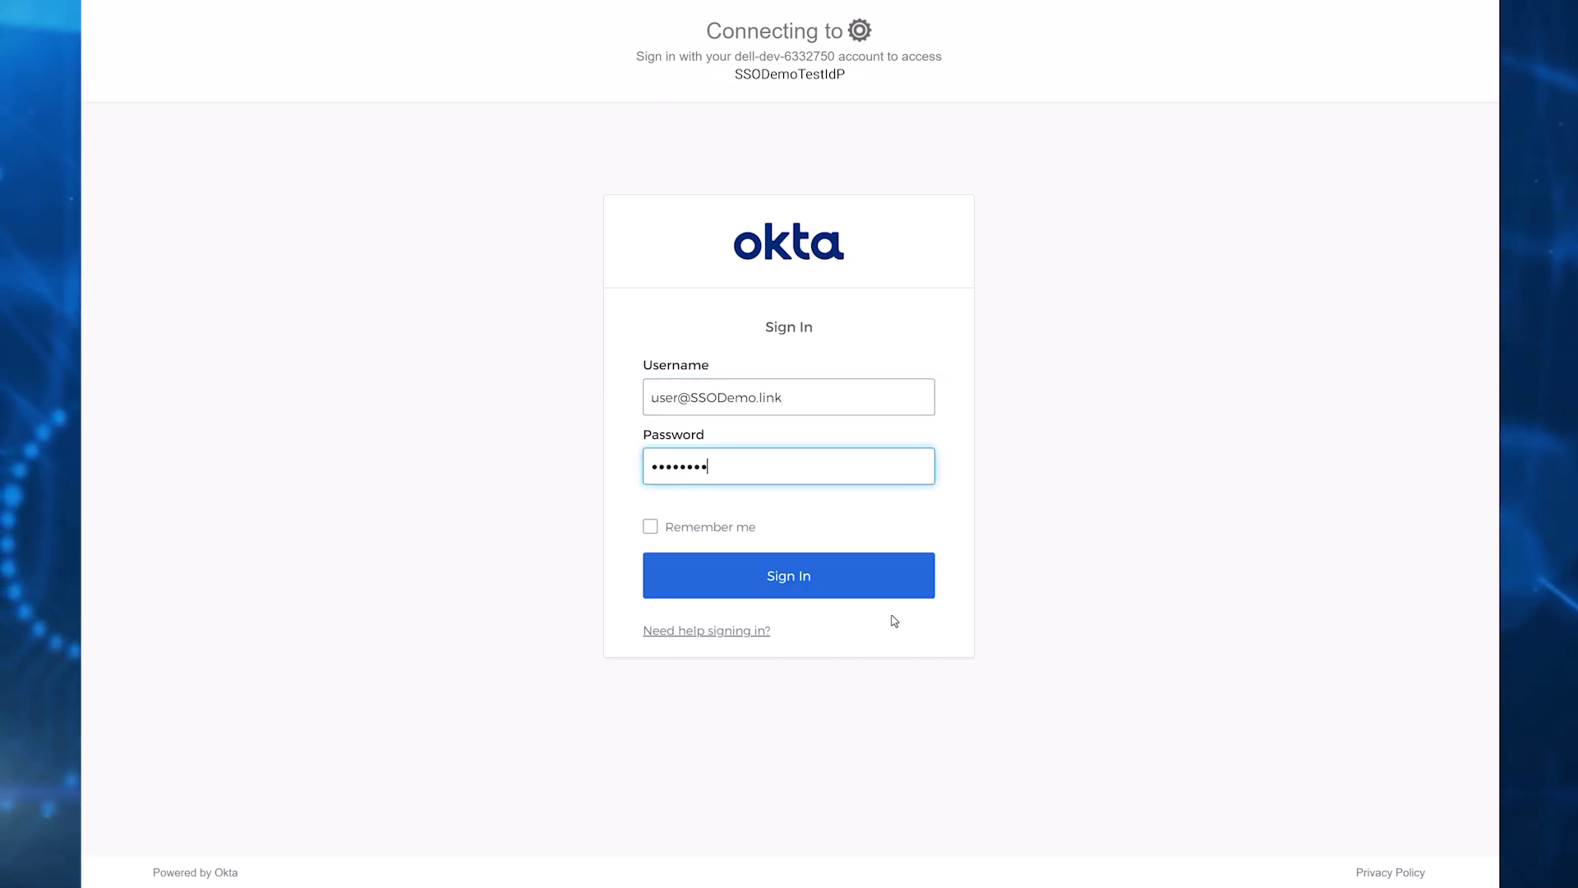